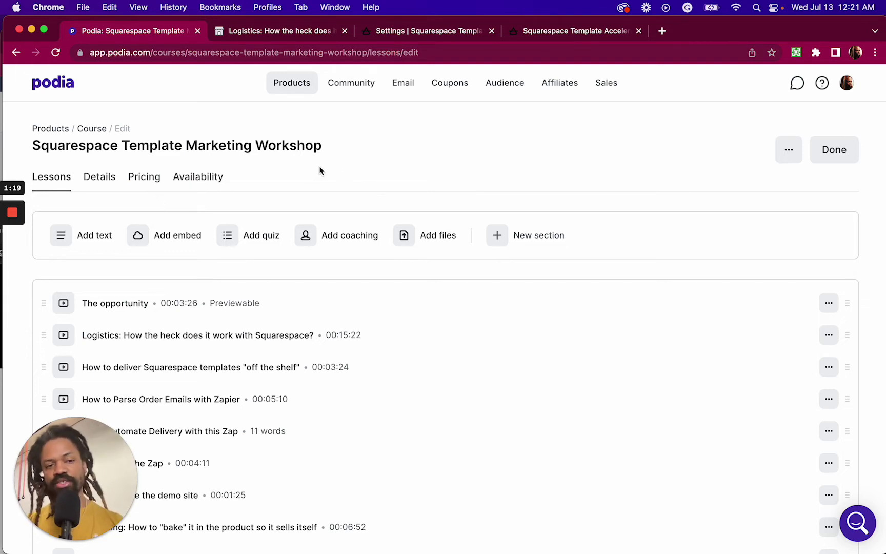
Switch to the digitalalchemy.mn.co site, close the Workshop Settings and review the Squarespace Template Accelerator table of contents.
{"action": "left_click", "coordinate": [410, 32]}
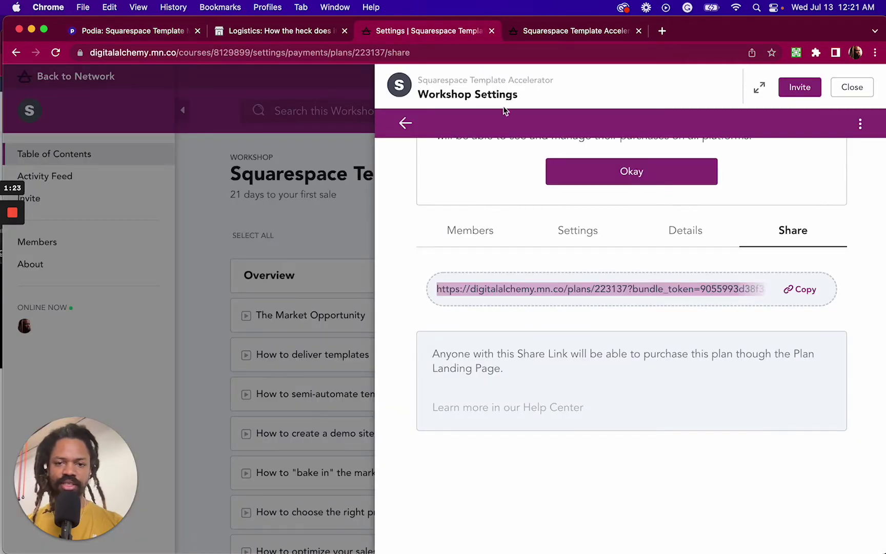
{"action": "left_click", "coordinate": [849, 88]}
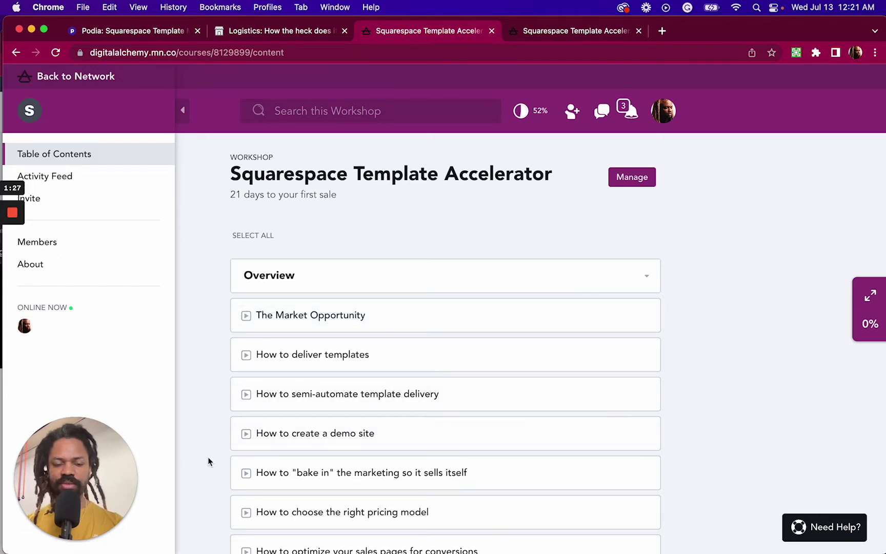
{"action": "scroll", "coordinate": [208, 461], "scroll_direction": "down", "scroll_amount": 5}
{"action": "scroll", "coordinate": [208, 461], "scroll_direction": "up", "scroll_amount": 5}
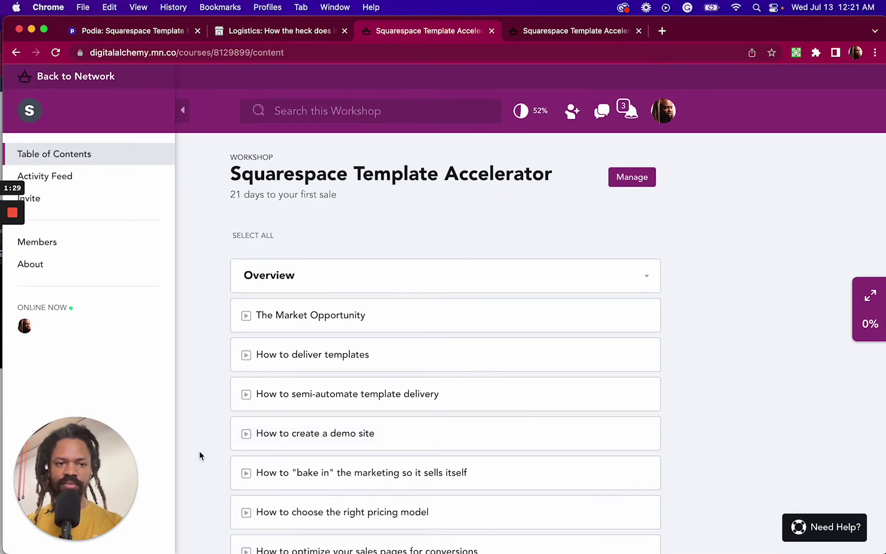
{"action": "mouse_move", "coordinate": [198, 390]}
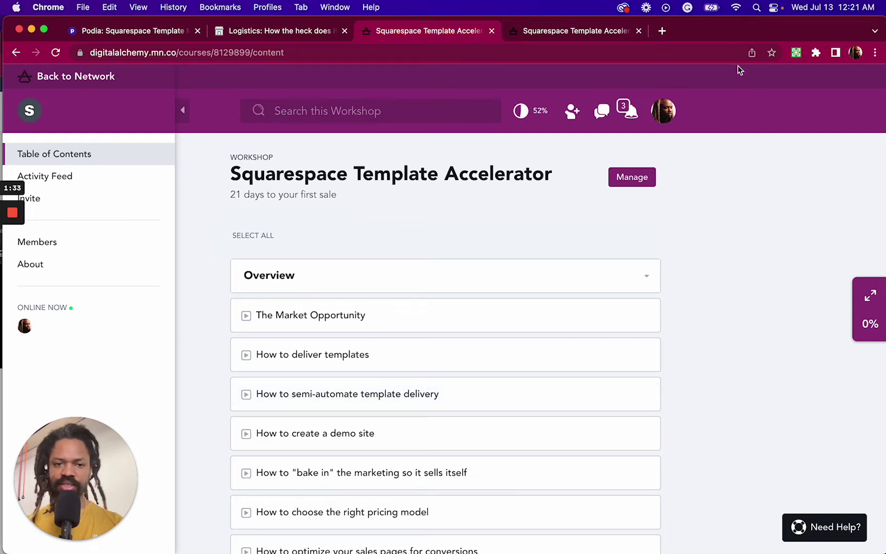
{"action": "scroll", "coordinate": [237, 370], "scroll_direction": "down", "scroll_amount": 6}
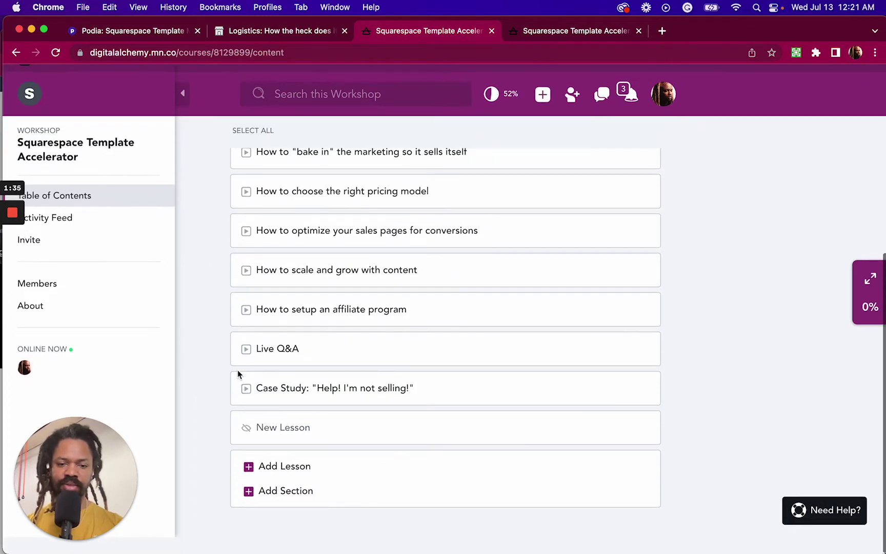
{"action": "scroll", "coordinate": [238, 369], "scroll_direction": "up", "scroll_amount": 5}
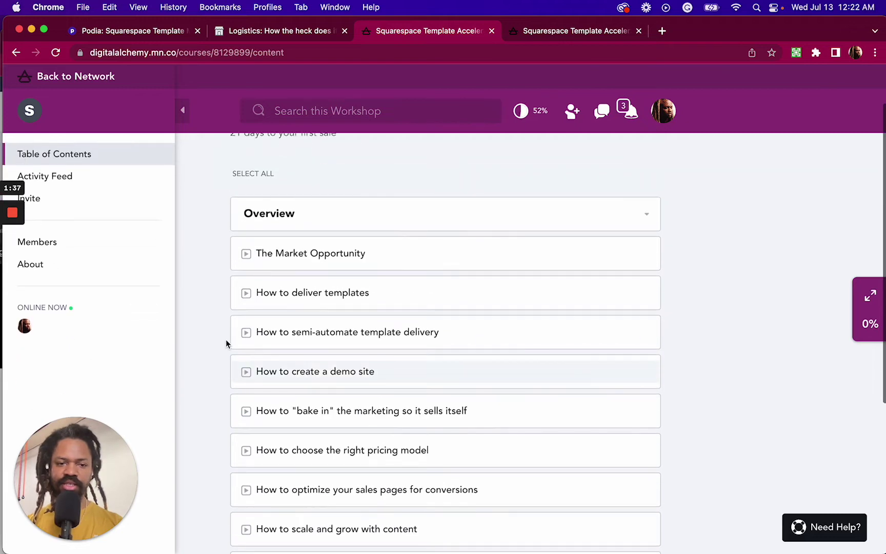
Switch to Podia and look over the lesson list of the Squarespace Template Marketing Workshop course.
{"action": "left_click", "coordinate": [145, 32]}
{"action": "scroll", "coordinate": [363, 306], "scroll_direction": "down", "scroll_amount": 2}
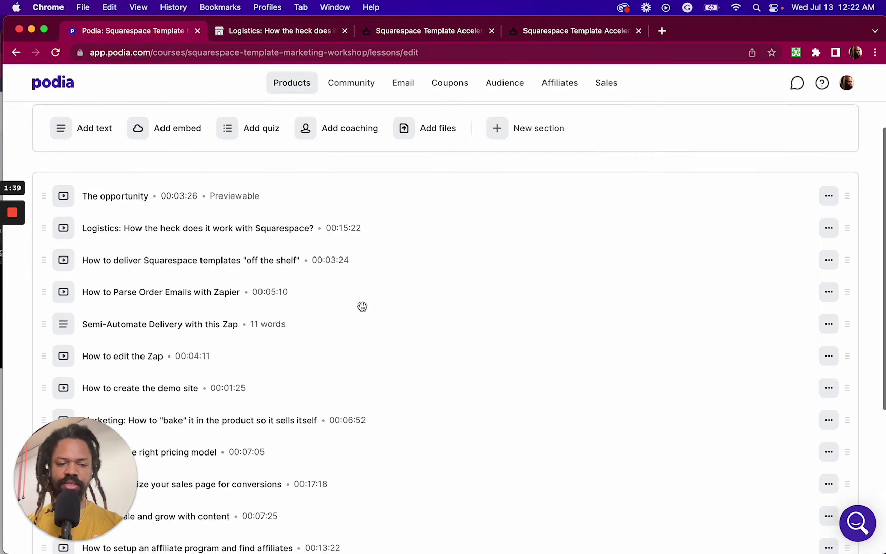
{"action": "scroll", "coordinate": [362, 306], "scroll_direction": "up", "scroll_amount": 2}
Switch to the course's preview site and examine the "Logistics: How the heck does it work with Squarespace?" lesson page and its lesson navigation.
{"action": "left_click", "coordinate": [285, 32]}
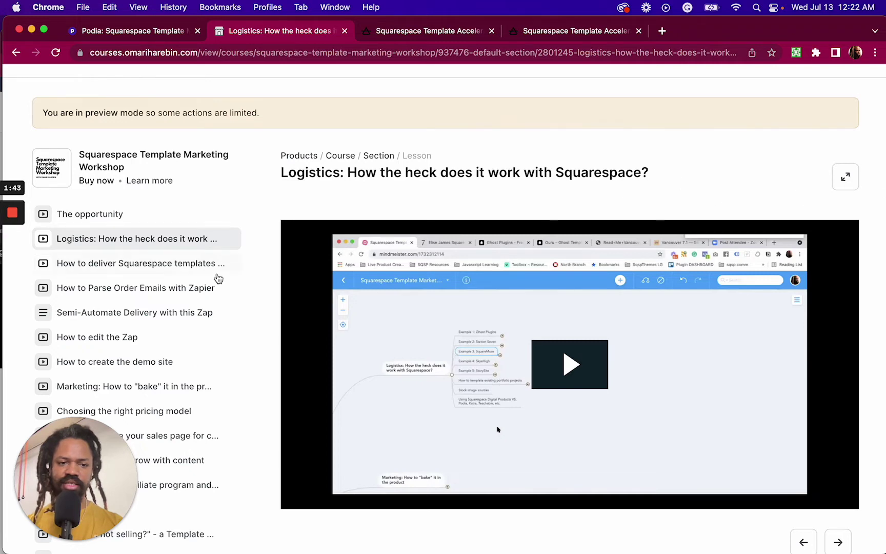
{"action": "scroll", "coordinate": [212, 238], "scroll_direction": "up", "scroll_amount": 2}
{"action": "scroll", "coordinate": [212, 239], "scroll_direction": "down", "scroll_amount": 3}
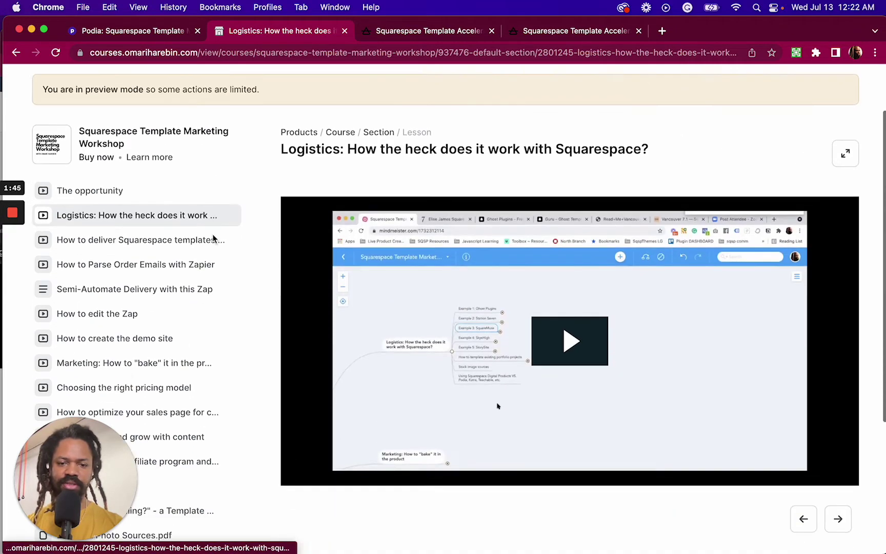
{"action": "scroll", "coordinate": [213, 238], "scroll_direction": "down", "scroll_amount": 1}
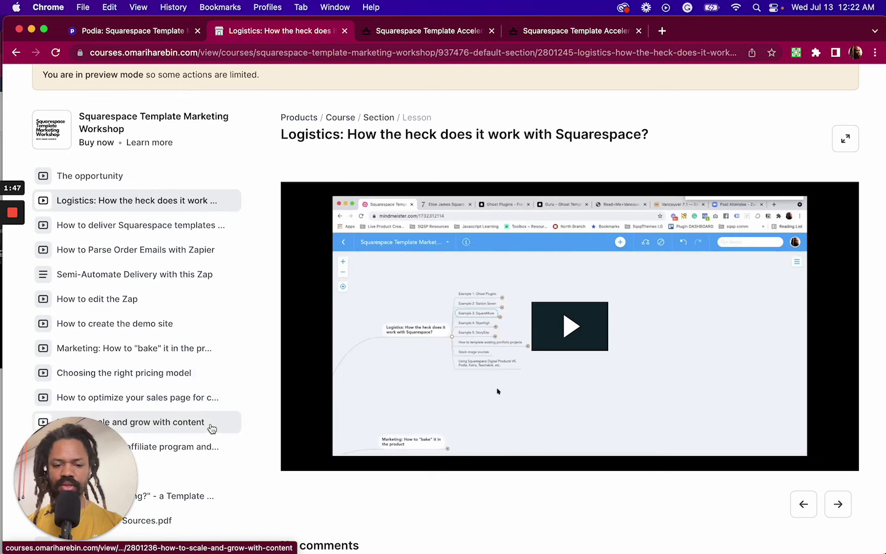
{"action": "scroll", "coordinate": [212, 428], "scroll_direction": "down", "scroll_amount": 4}
{"action": "scroll", "coordinate": [211, 428], "scroll_direction": "up", "scroll_amount": 5}
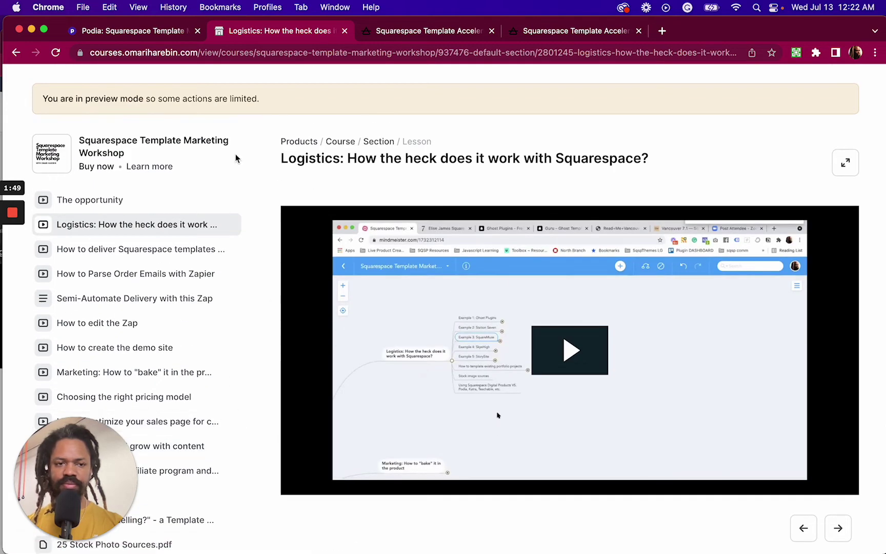
{"action": "scroll", "coordinate": [188, 249], "scroll_direction": "up", "scroll_amount": 2}
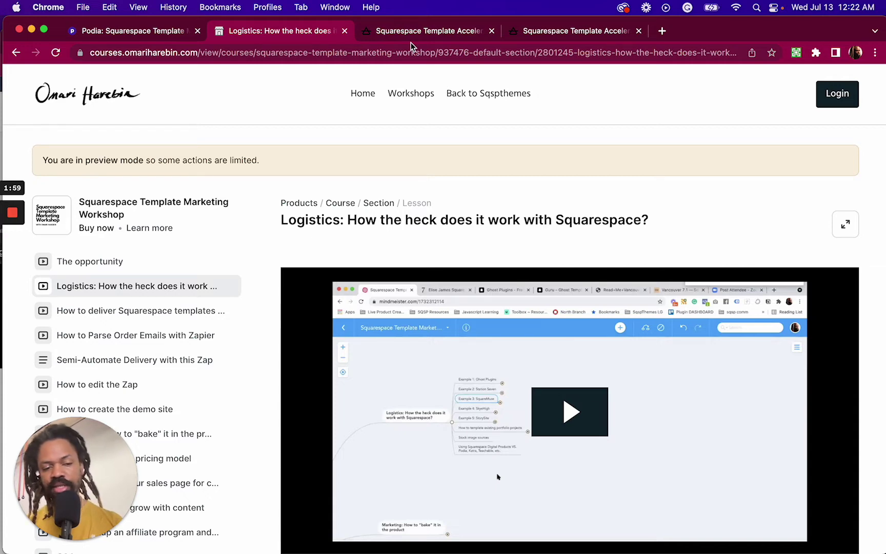
Compare the Squarespace Template Accelerator table of contents with the lesson list in the Podia course editor.
{"action": "left_click", "coordinate": [429, 32]}
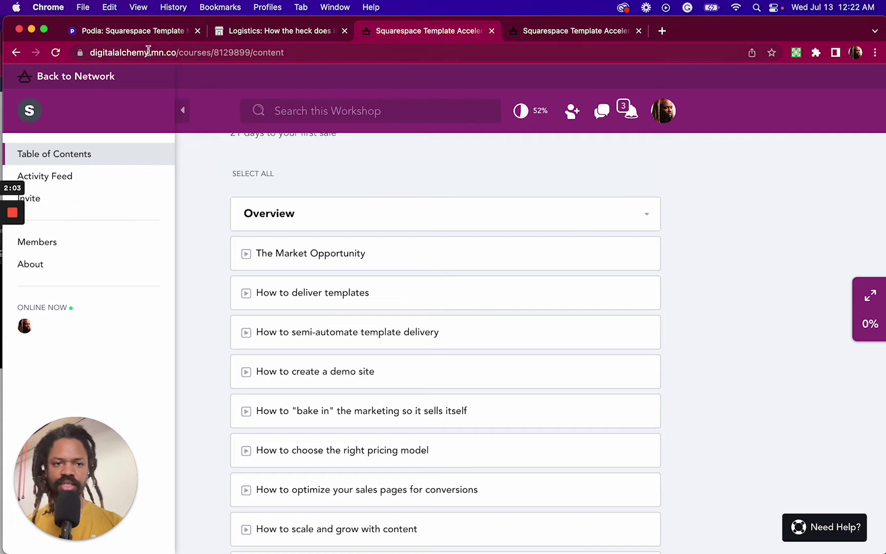
{"action": "left_click", "coordinate": [135, 32]}
{"action": "scroll", "coordinate": [302, 426], "scroll_direction": "down", "scroll_amount": 2}
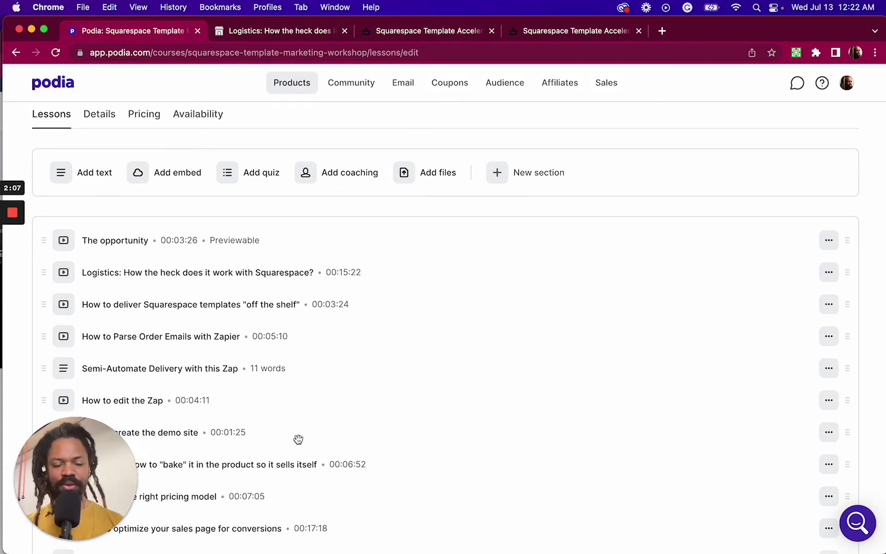
{"action": "scroll", "coordinate": [335, 400], "scroll_direction": "up", "scroll_amount": 2}
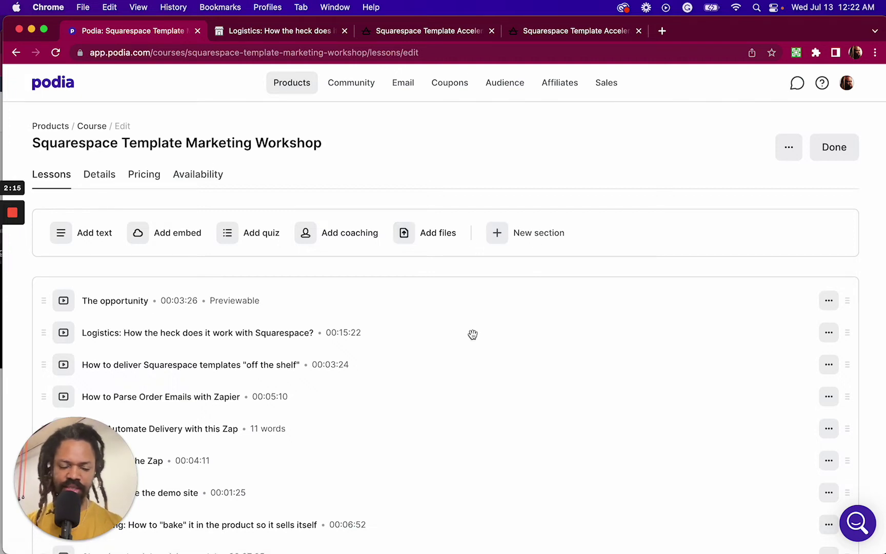
{"action": "scroll", "coordinate": [295, 352], "scroll_direction": "down", "scroll_amount": 2}
{"action": "scroll", "coordinate": [296, 352], "scroll_direction": "up", "scroll_amount": 2}
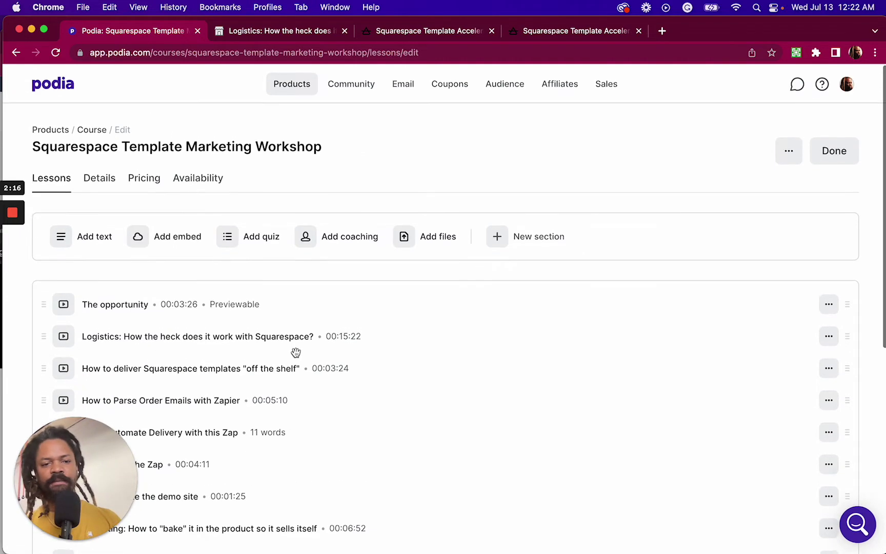
Open a new text lesson in the Podia course, examine its title, content and visibility options, and return to the lesson list without saving.
{"action": "left_click", "coordinate": [81, 237]}
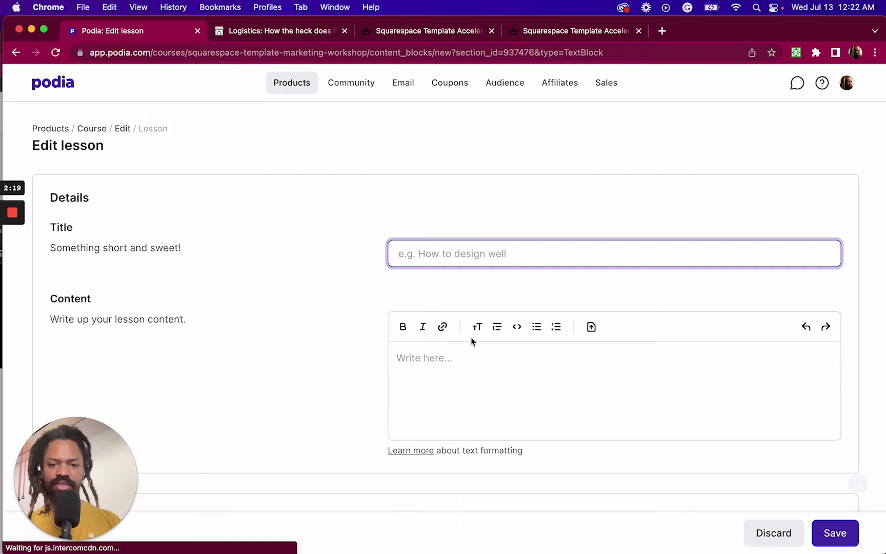
{"action": "scroll", "coordinate": [471, 339], "scroll_direction": "down", "scroll_amount": 3}
{"action": "left_click", "coordinate": [485, 310]}
{"action": "scroll", "coordinate": [486, 313], "scroll_direction": "down", "scroll_amount": 2}
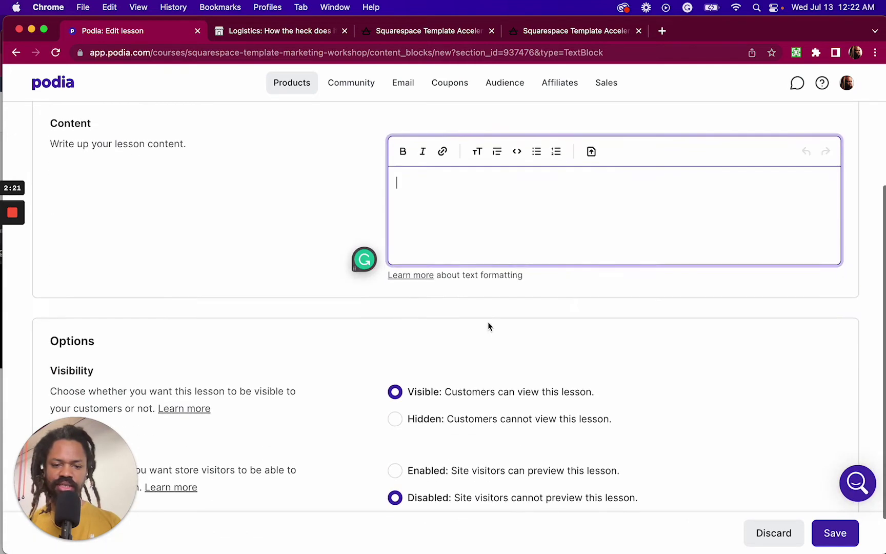
{"action": "scroll", "coordinate": [488, 326], "scroll_direction": "up", "scroll_amount": 5}
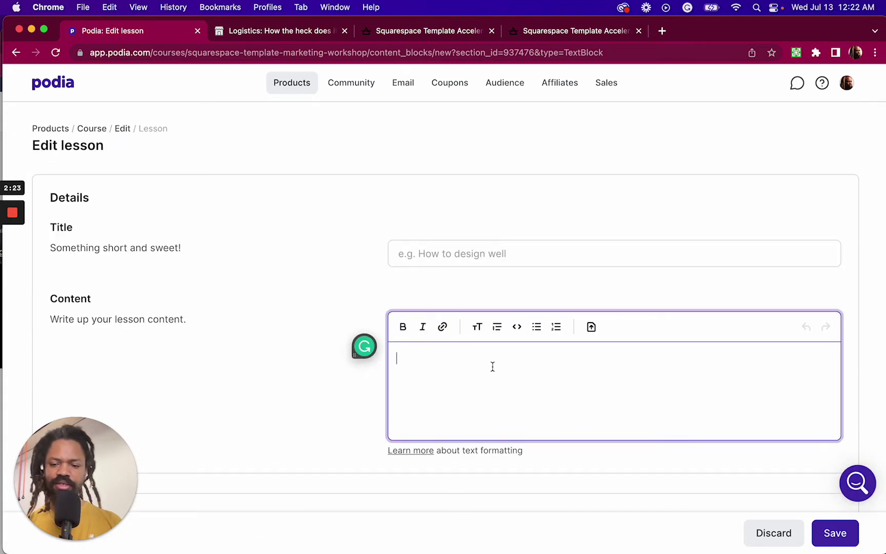
{"action": "left_click", "coordinate": [119, 131]}
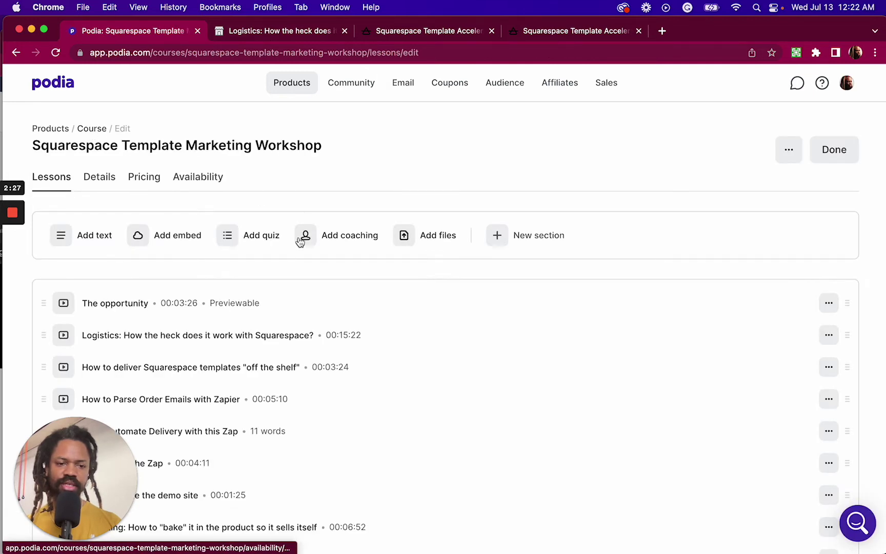
Open the Podia lesson "The opportunity" for editing and examine its file, video options and content fields.
{"action": "scroll", "coordinate": [132, 252], "scroll_direction": "down", "scroll_amount": 1}
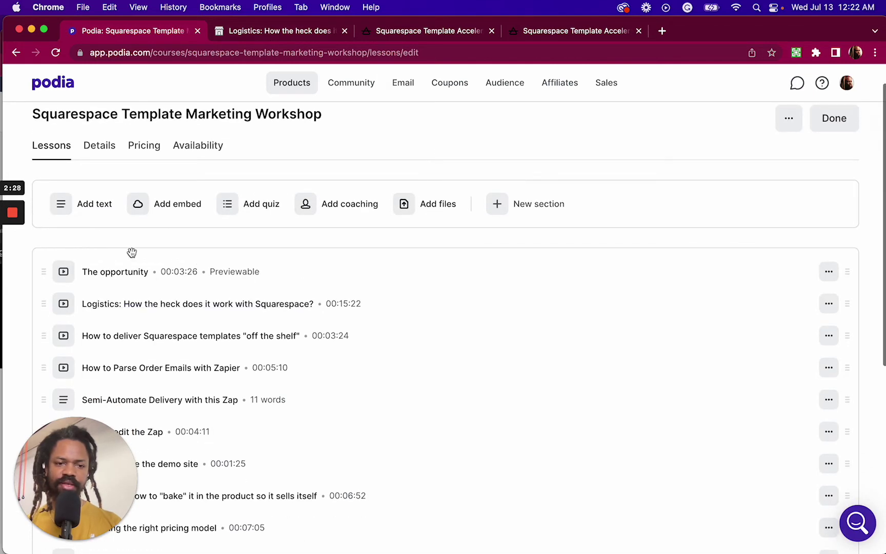
{"action": "left_click", "coordinate": [115, 273]}
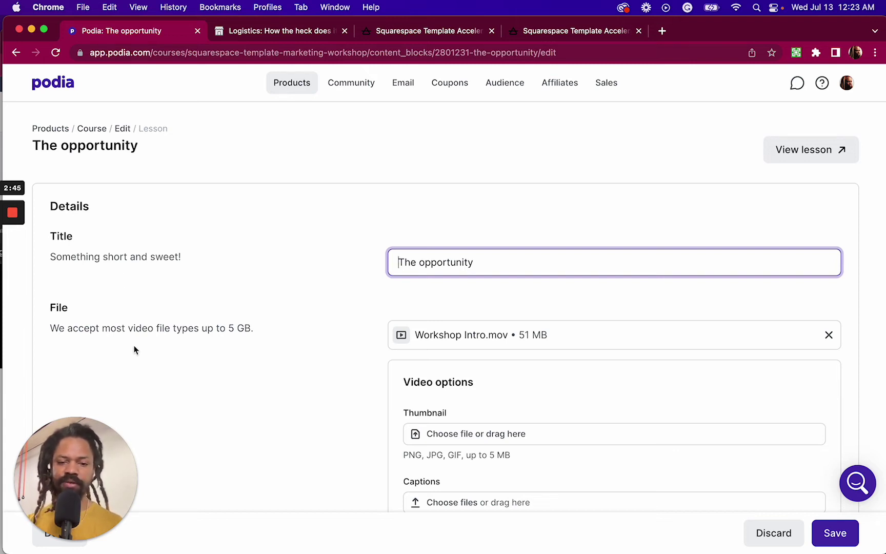
{"action": "scroll", "coordinate": [229, 369], "scroll_direction": "down", "scroll_amount": 5}
{"action": "scroll", "coordinate": [229, 373], "scroll_direction": "down", "scroll_amount": 3}
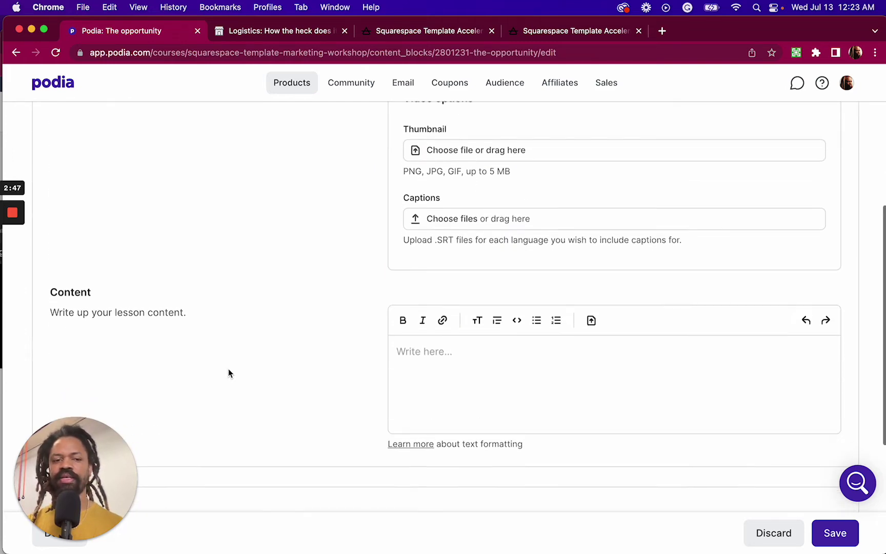
{"action": "left_click", "coordinate": [459, 279]}
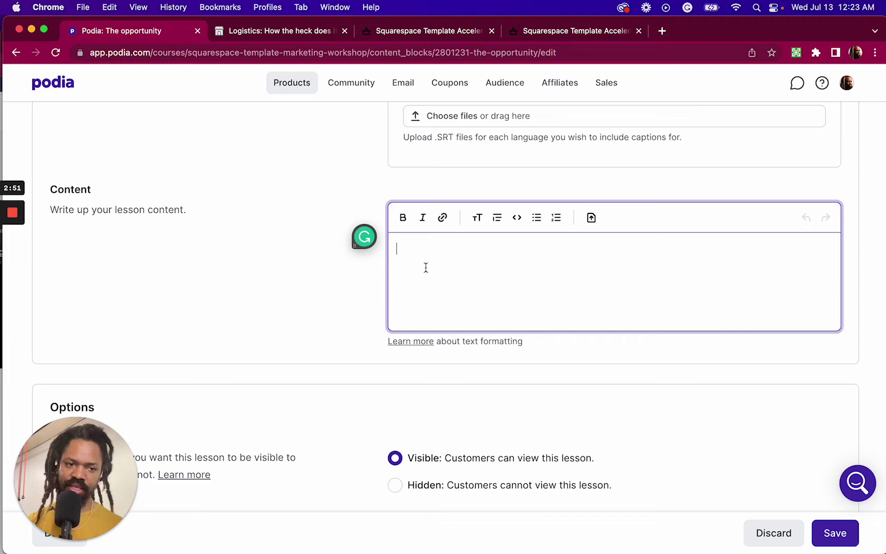
{"action": "scroll", "coordinate": [483, 284], "scroll_direction": "up", "scroll_amount": 4}
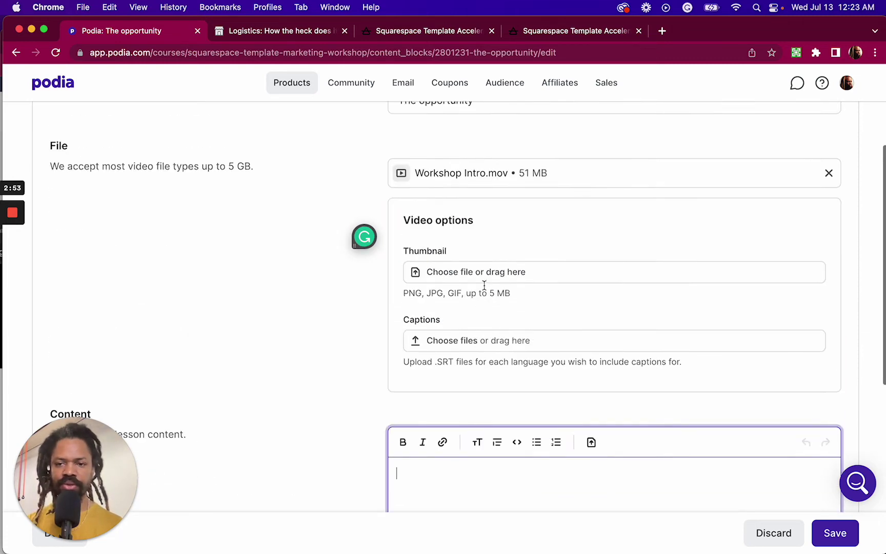
{"action": "scroll", "coordinate": [484, 285], "scroll_direction": "up", "scroll_amount": 3}
{"action": "scroll", "coordinate": [622, 171], "scroll_direction": "up", "scroll_amount": 2}
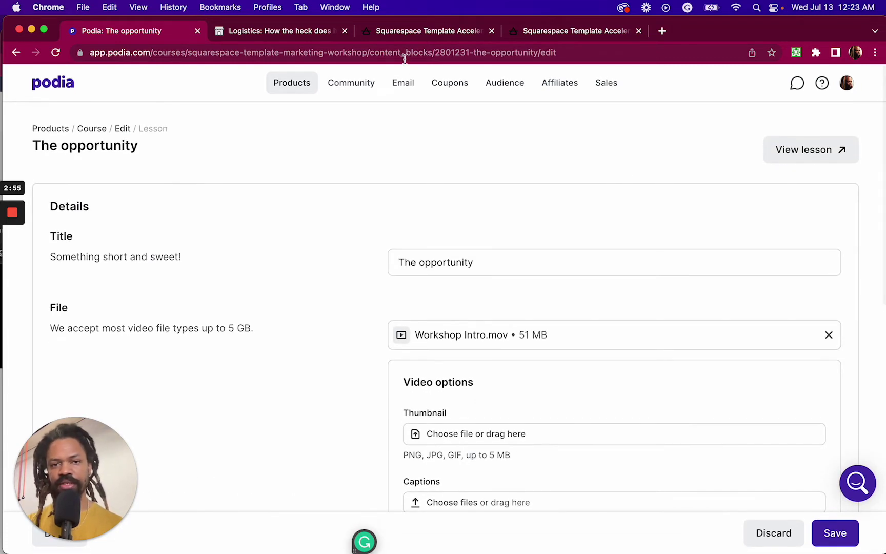
Switch to the digitalalchemy.mn.co site, open the "The Market Opportunity" lesson for editing and examine its title and embedded video layout.
{"action": "left_click", "coordinate": [410, 32]}
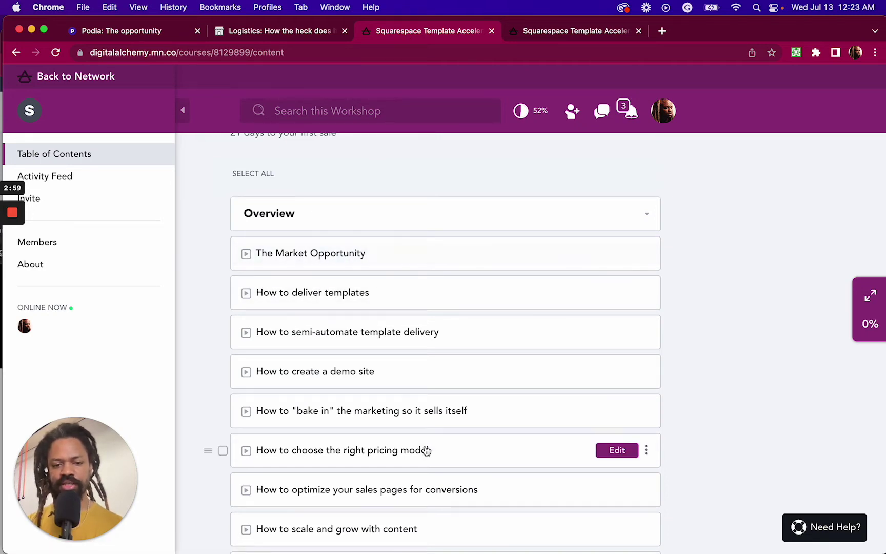
{"action": "scroll", "coordinate": [513, 359], "scroll_direction": "up", "scroll_amount": 1}
{"action": "left_click", "coordinate": [615, 263]}
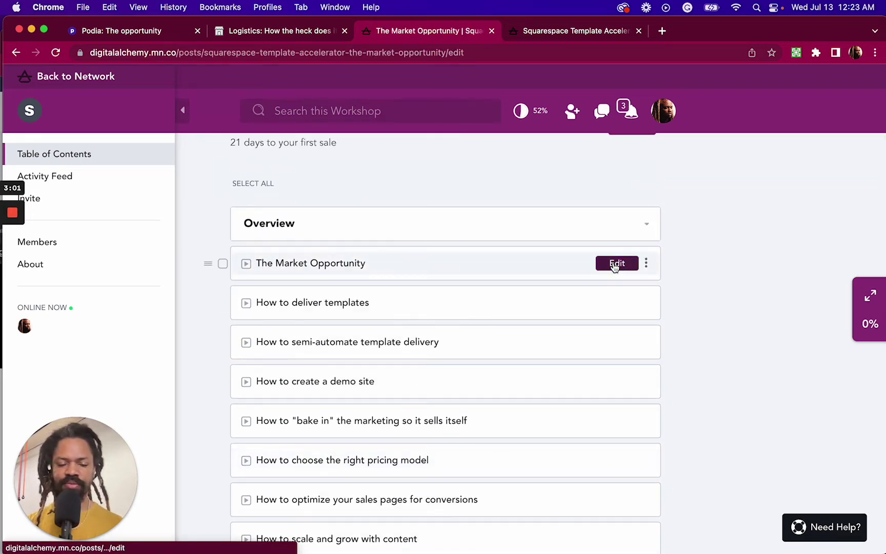
{"action": "scroll", "coordinate": [546, 297], "scroll_direction": "down", "scroll_amount": 2}
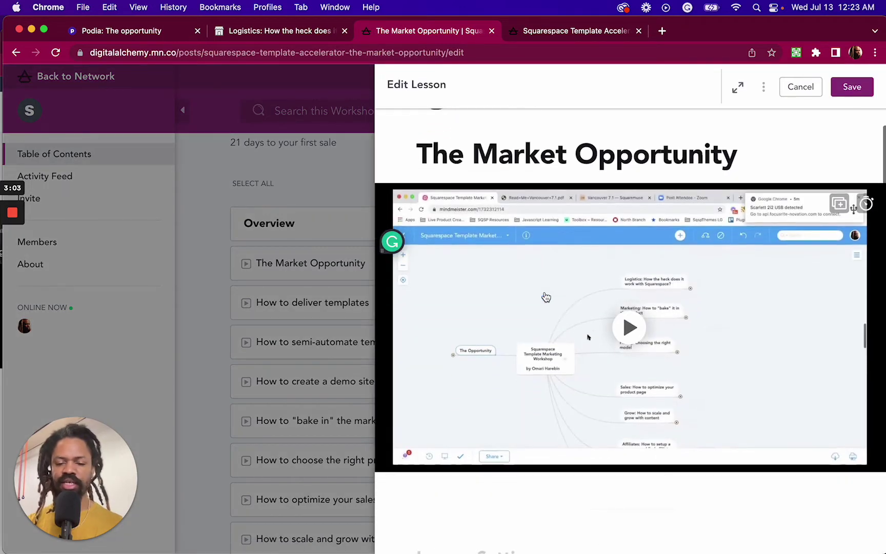
{"action": "scroll", "coordinate": [545, 298], "scroll_direction": "down", "scroll_amount": 1}
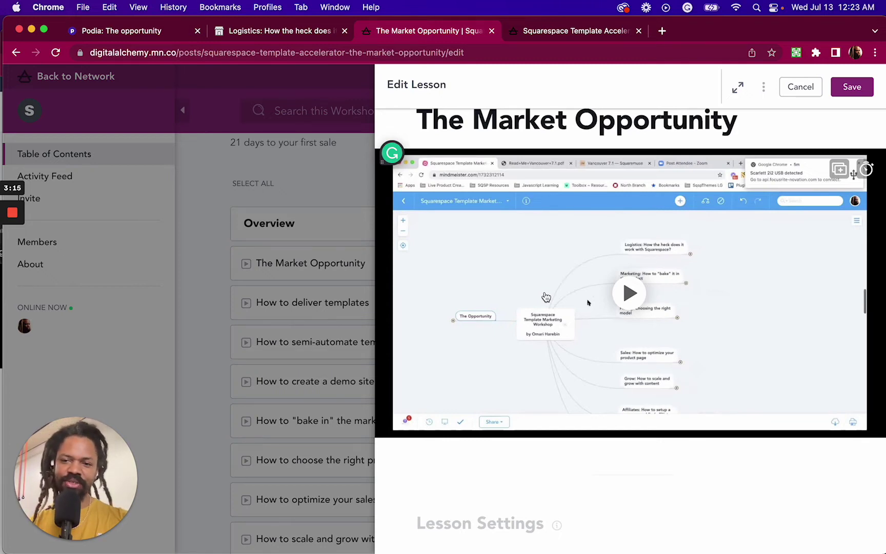
{"action": "scroll", "coordinate": [604, 223], "scroll_direction": "up", "scroll_amount": 3}
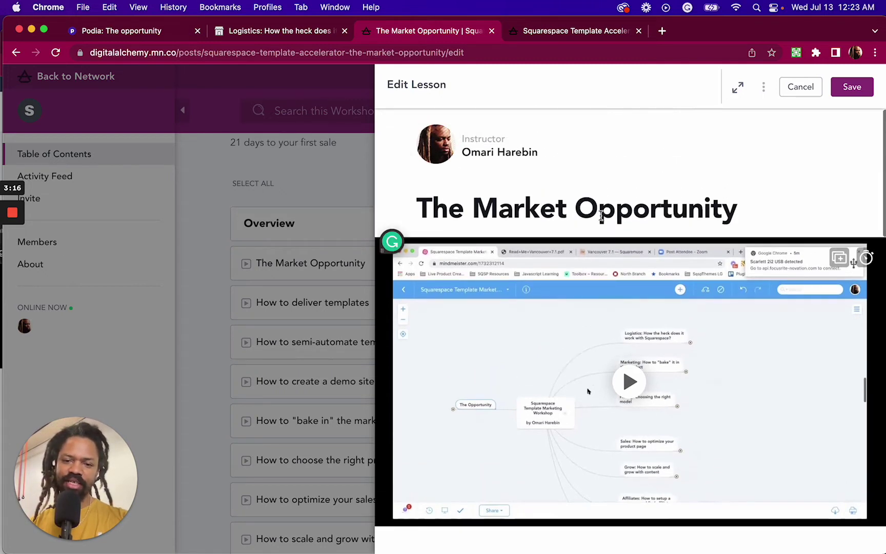
{"action": "scroll", "coordinate": [602, 216], "scroll_direction": "down", "scroll_amount": 2}
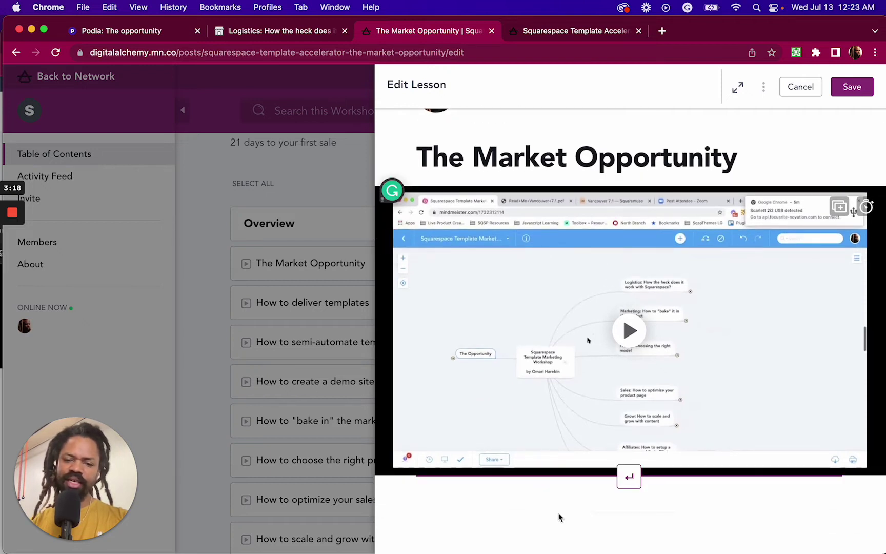
{"action": "scroll", "coordinate": [622, 422], "scroll_direction": "up", "scroll_amount": 2}
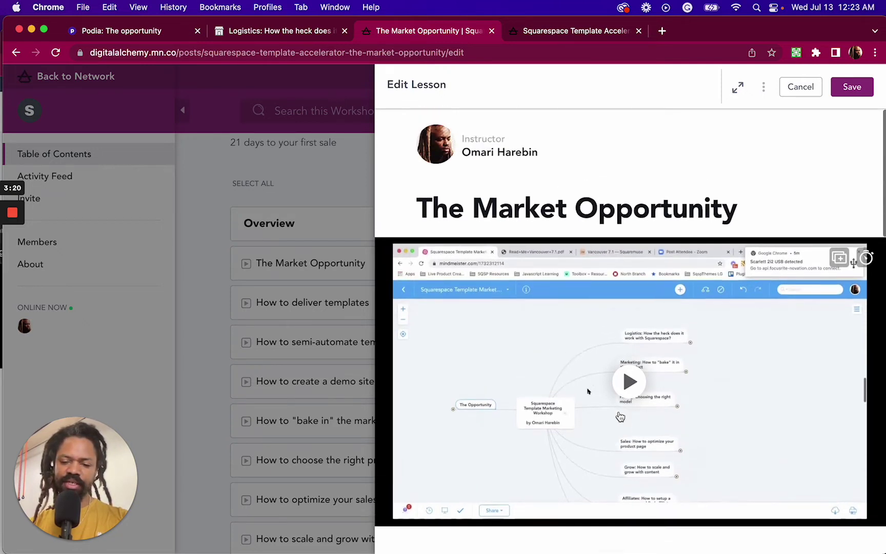
{"action": "left_click", "coordinate": [739, 192]}
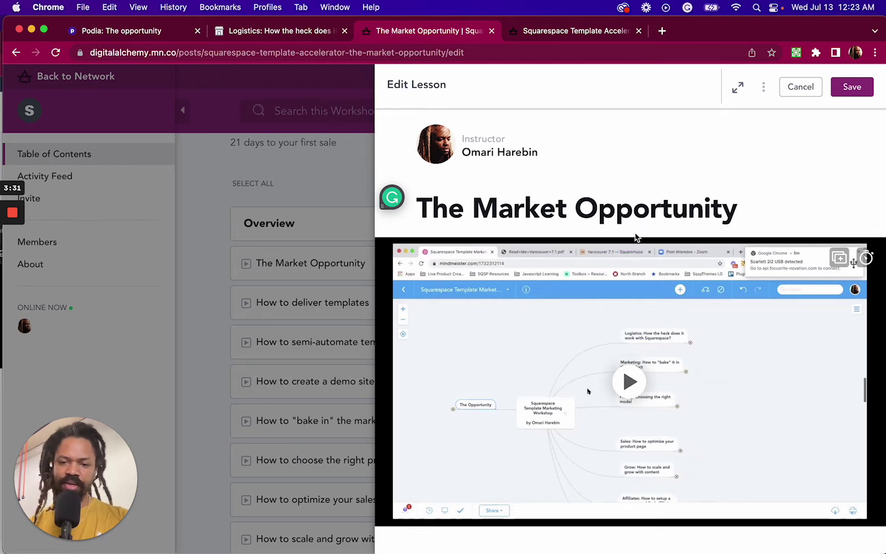
{"action": "left_click", "coordinate": [633, 215]}
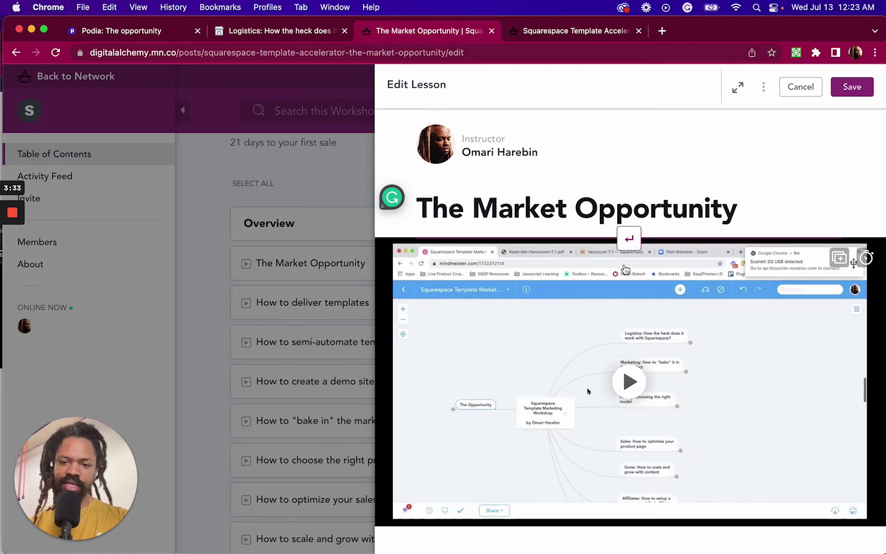
Examine the embedded video layout in the "The Market Opportunity" lesson, save the lesson and close it.
{"action": "left_click", "coordinate": [623, 272]}
{"action": "scroll", "coordinate": [659, 442], "scroll_direction": "down", "scroll_amount": 3}
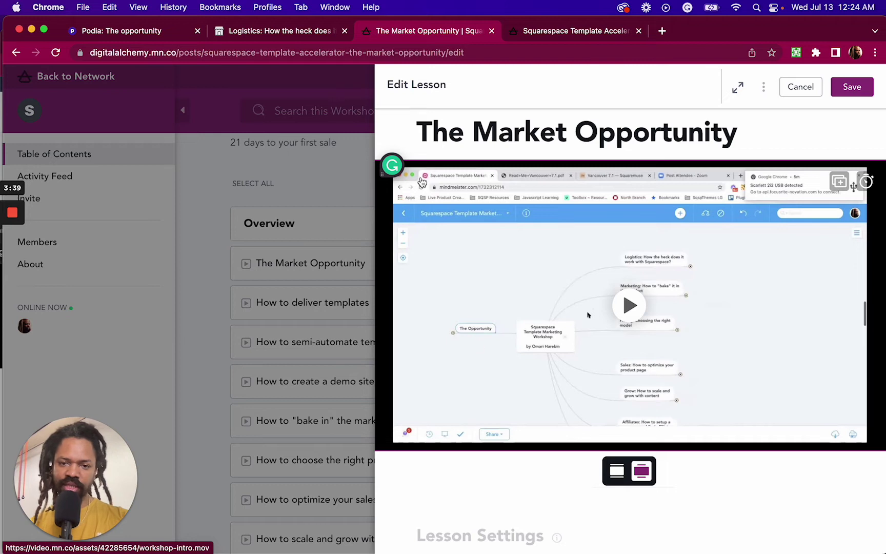
{"action": "scroll", "coordinate": [622, 178], "scroll_direction": "up", "scroll_amount": 3}
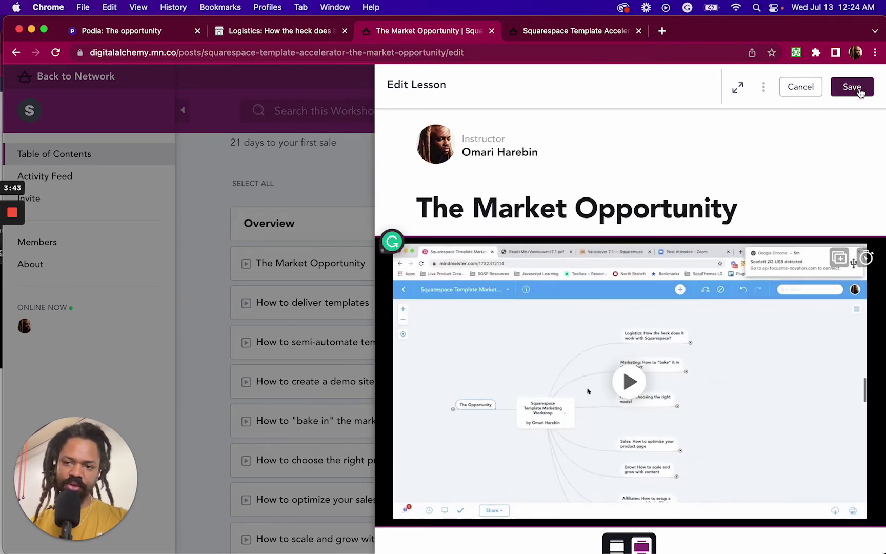
{"action": "left_click", "coordinate": [860, 91]}
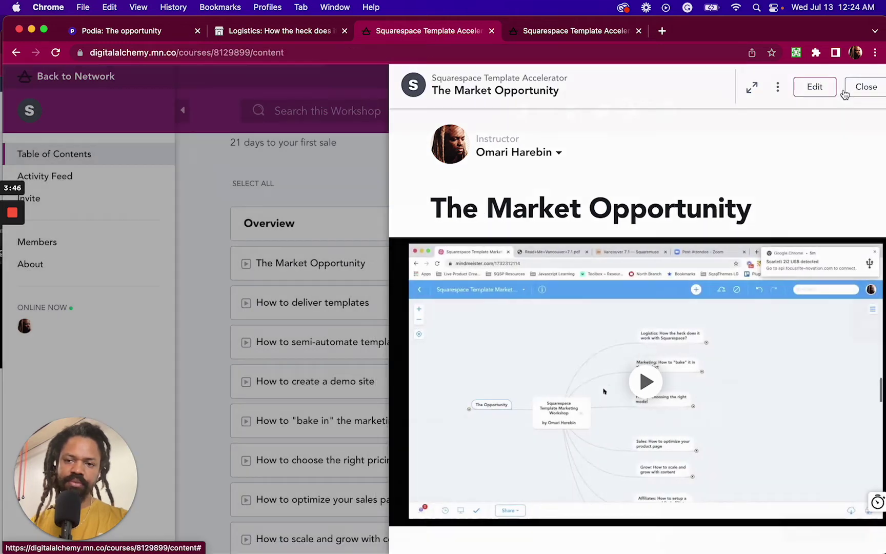
{"action": "left_click", "coordinate": [846, 91]}
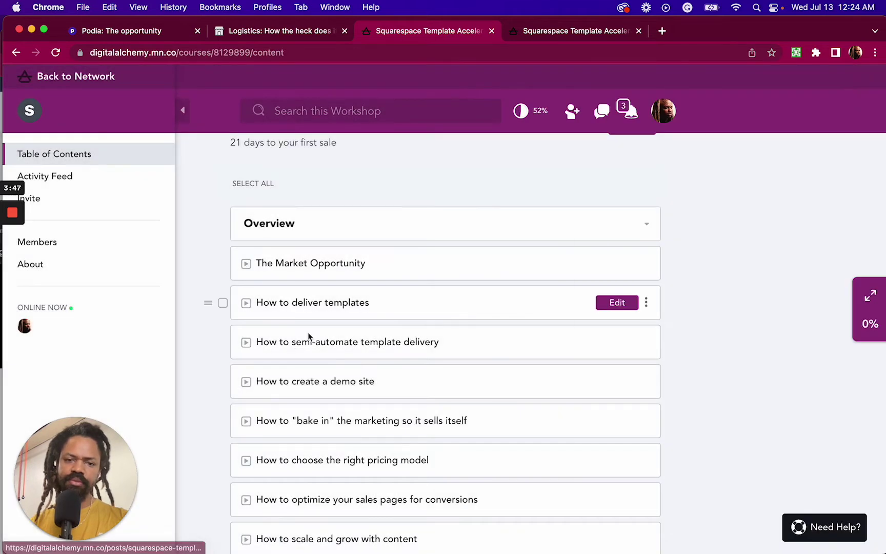
Switch to Podia, leave "The opportunity" lesson and open the Squarespace Template Marketing Workshop course for editing.
{"action": "left_click", "coordinate": [150, 29]}
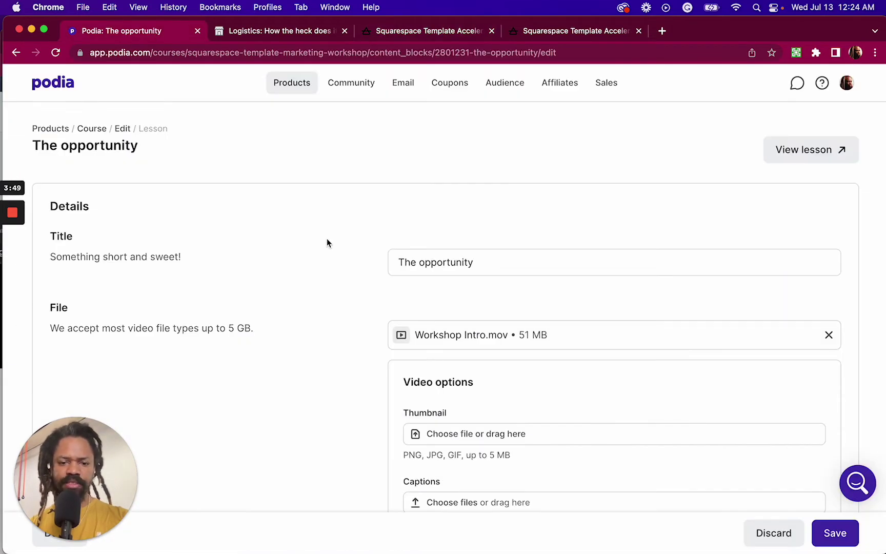
{"action": "left_click", "coordinate": [92, 128]}
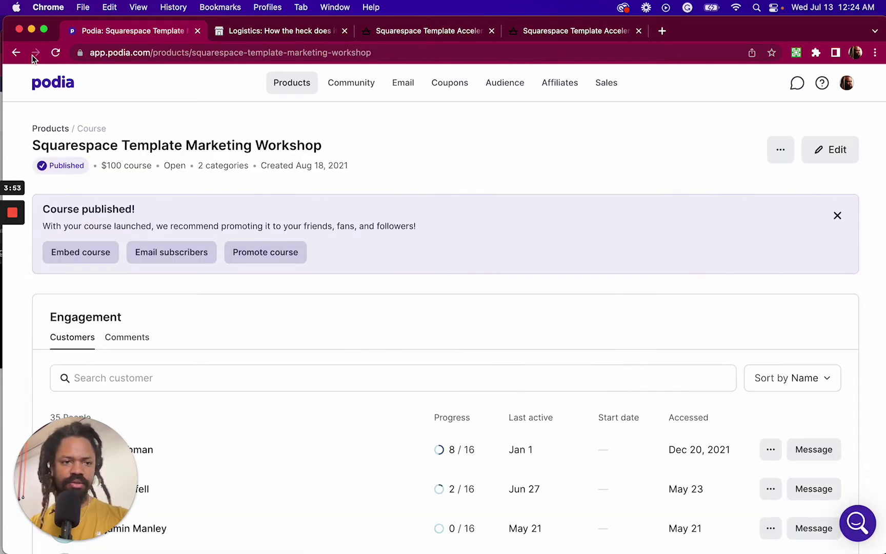
{"action": "left_click", "coordinate": [16, 52]}
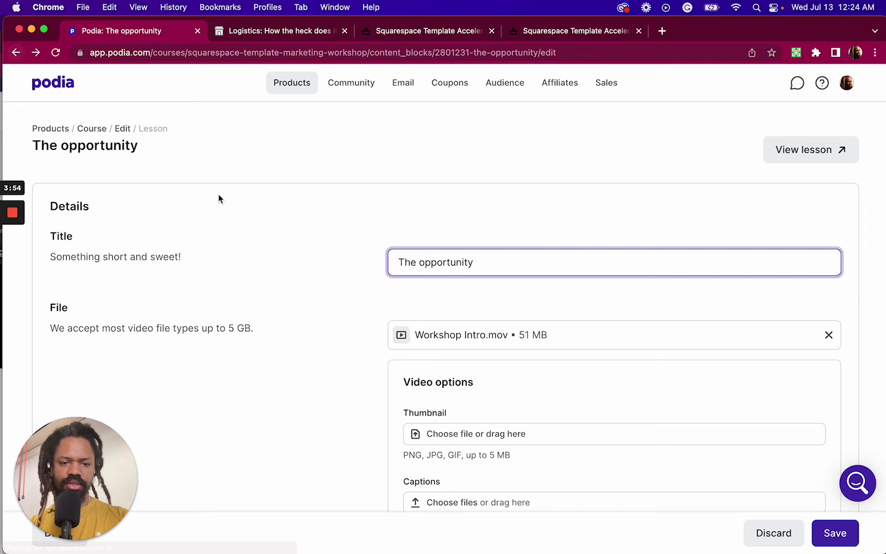
{"action": "left_click", "coordinate": [90, 129]}
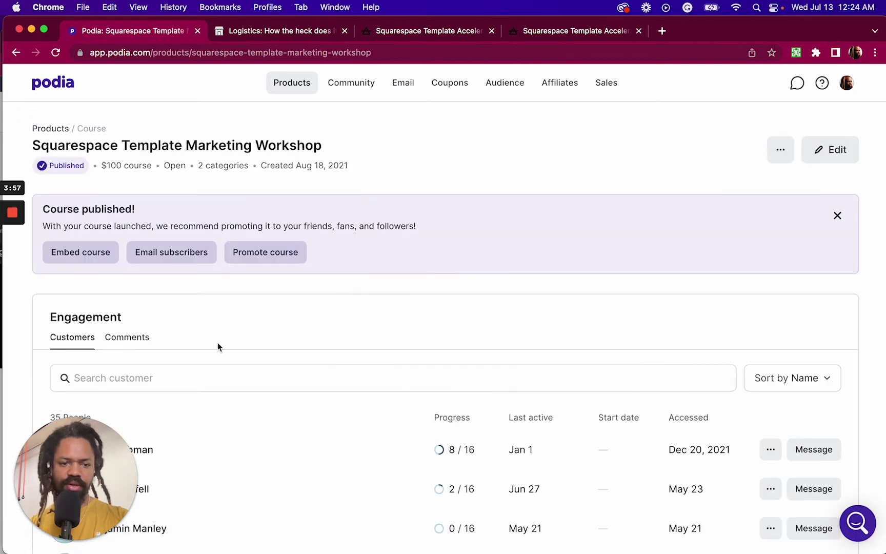
{"action": "left_click", "coordinate": [845, 149]}
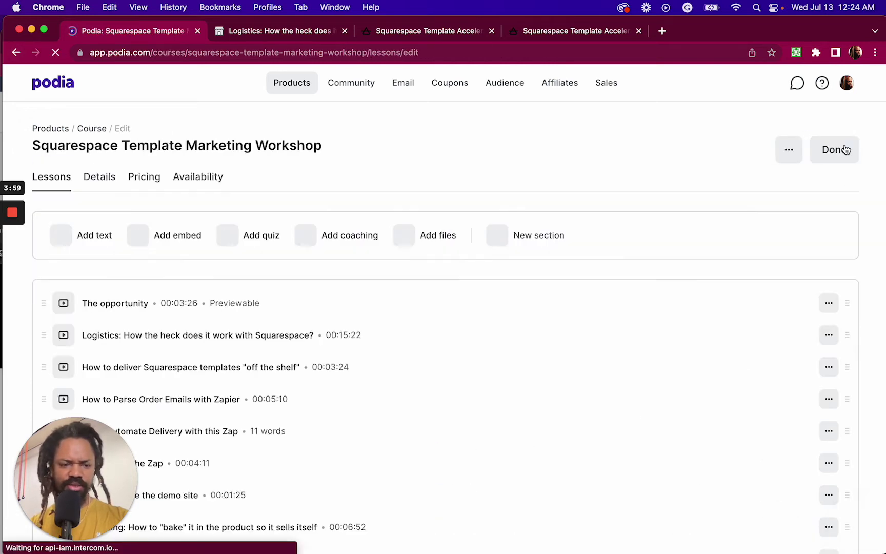
Examine the Podia course's details, categories, certificate and comment options, followed by its pricing and upsell settings.
{"action": "left_click", "coordinate": [88, 180]}
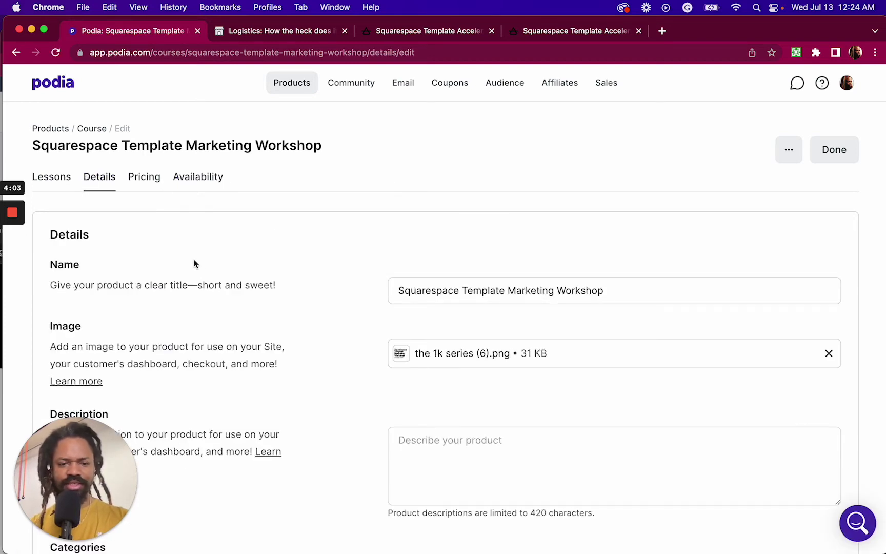
{"action": "scroll", "coordinate": [194, 277], "scroll_direction": "down", "scroll_amount": 7}
{"action": "scroll", "coordinate": [195, 281], "scroll_direction": "up", "scroll_amount": 5}
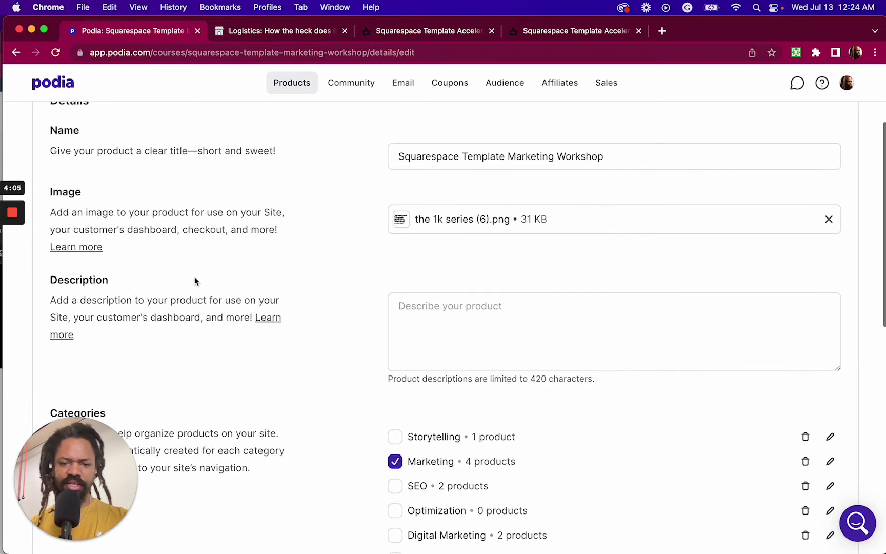
{"action": "scroll", "coordinate": [195, 281], "scroll_direction": "down", "scroll_amount": 8}
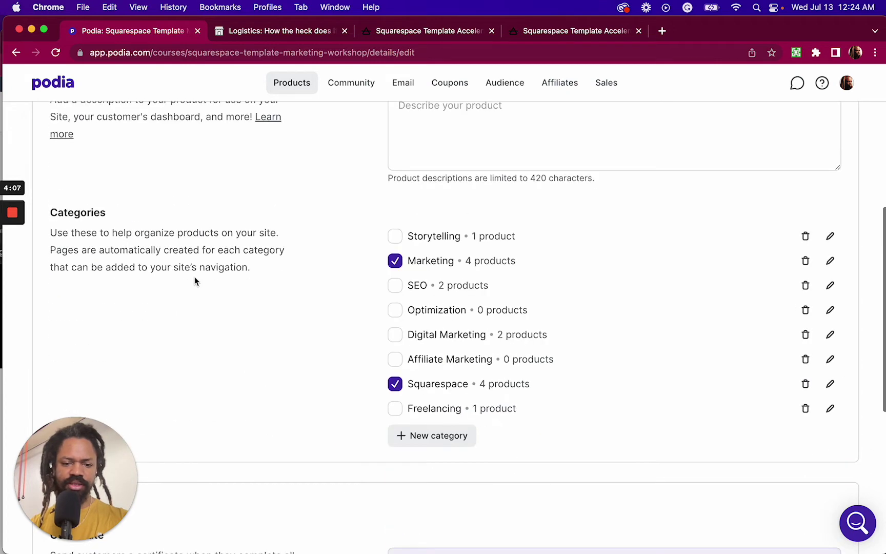
{"action": "scroll", "coordinate": [194, 264], "scroll_direction": "up", "scroll_amount": 3}
{"action": "scroll", "coordinate": [194, 263], "scroll_direction": "down", "scroll_amount": 5}
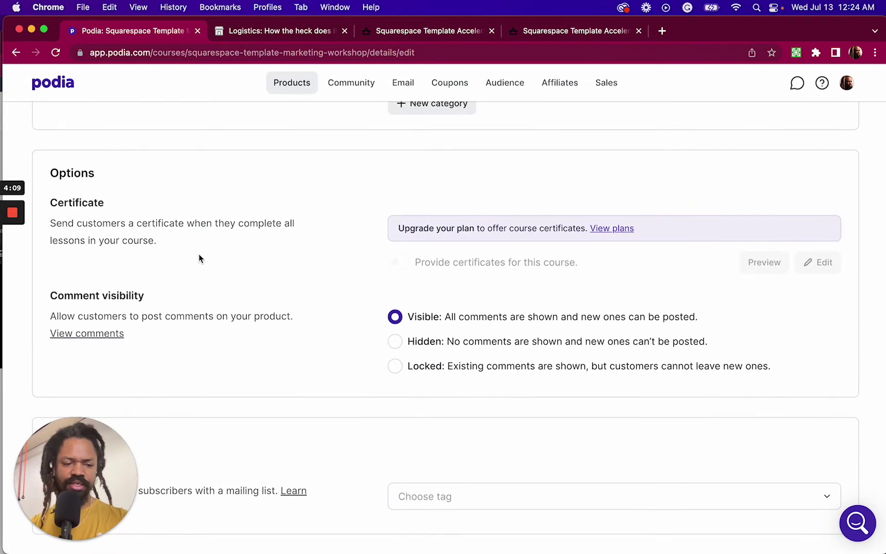
{"action": "scroll", "coordinate": [217, 190], "scroll_direction": "up", "scroll_amount": 2}
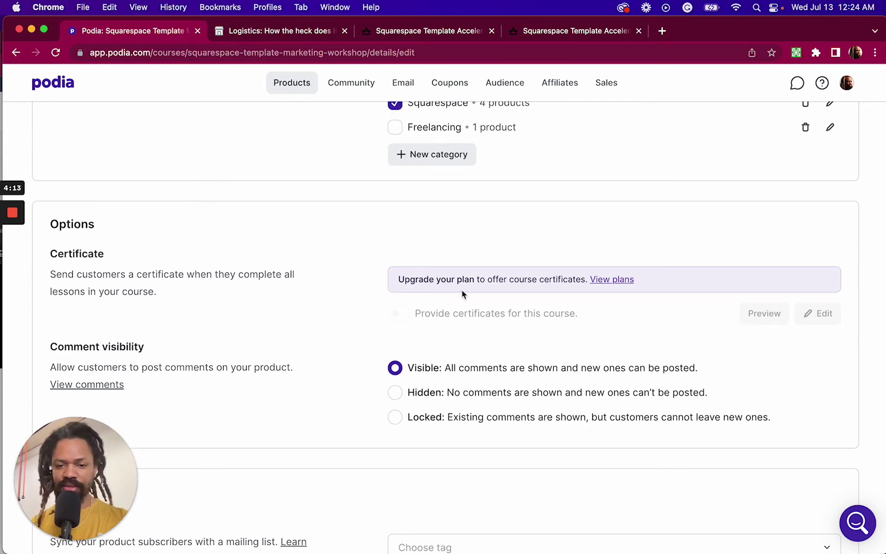
{"action": "scroll", "coordinate": [328, 285], "scroll_direction": "up", "scroll_amount": 10}
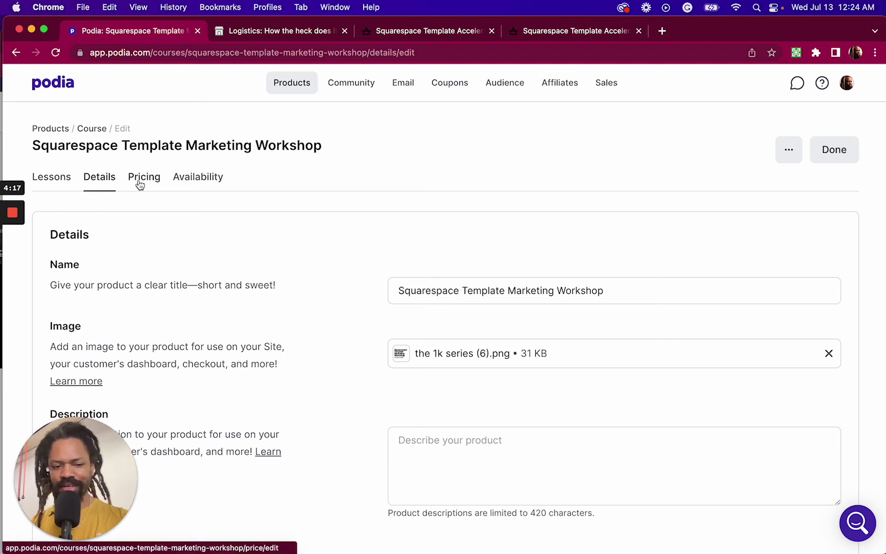
{"action": "left_click", "coordinate": [140, 184]}
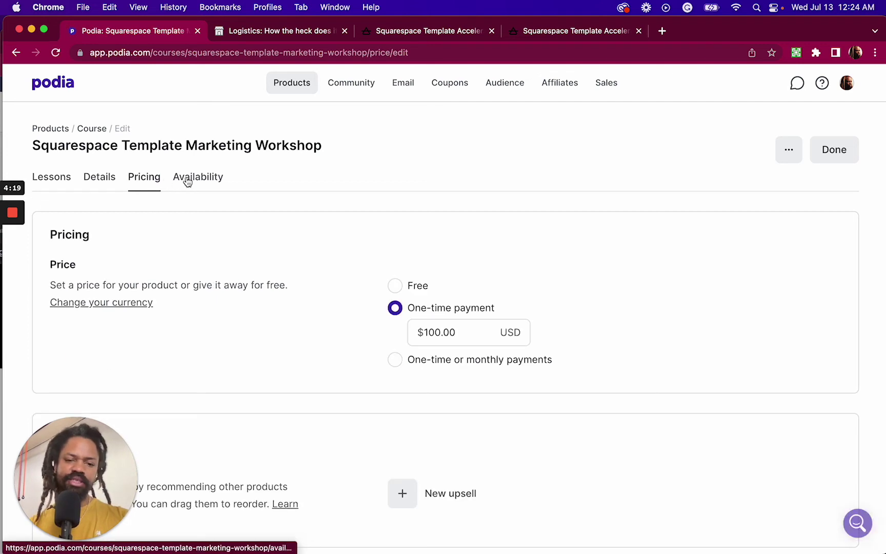
{"action": "scroll", "coordinate": [255, 282], "scroll_direction": "down", "scroll_amount": 1}
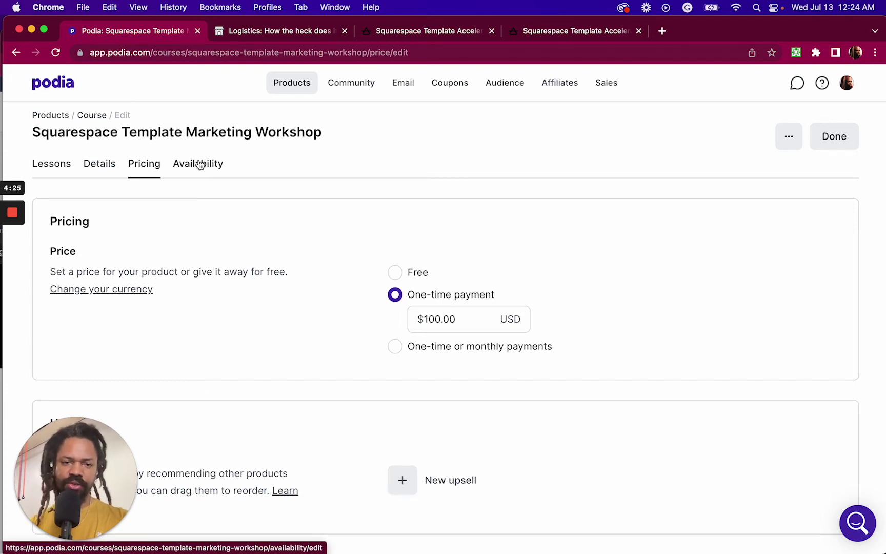
Switch to digitalalchemy.mn.co, examine the general settings of the Squarespace Template Accelerator workshop and close the settings.
{"action": "left_click", "coordinate": [422, 36]}
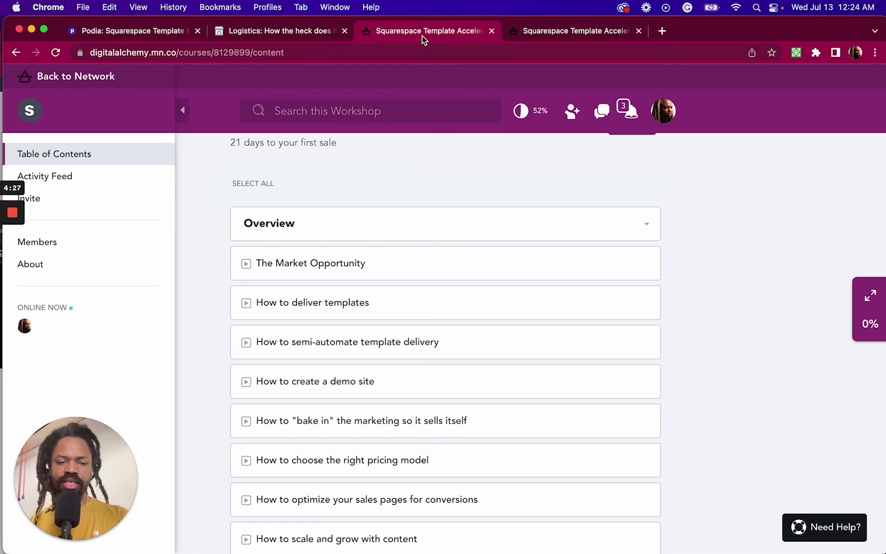
{"action": "scroll", "coordinate": [539, 181], "scroll_direction": "up", "scroll_amount": 1}
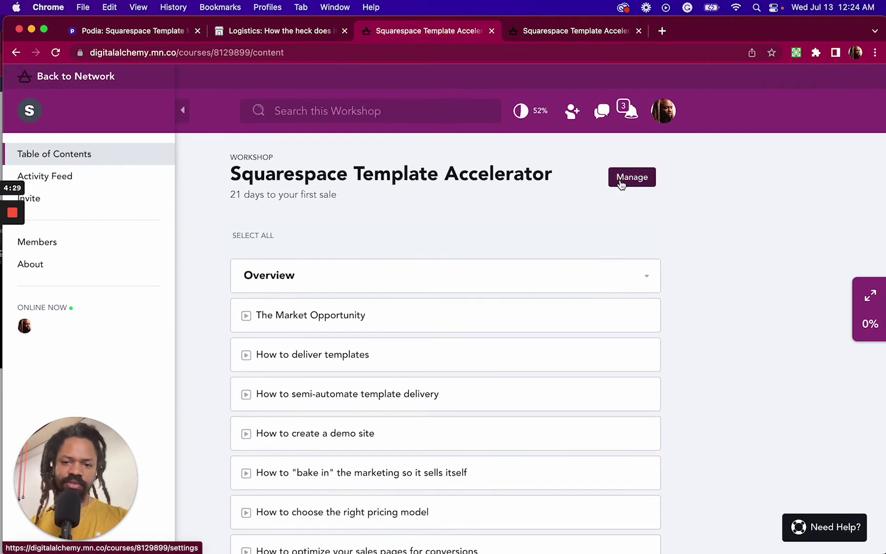
{"action": "left_click", "coordinate": [636, 177]}
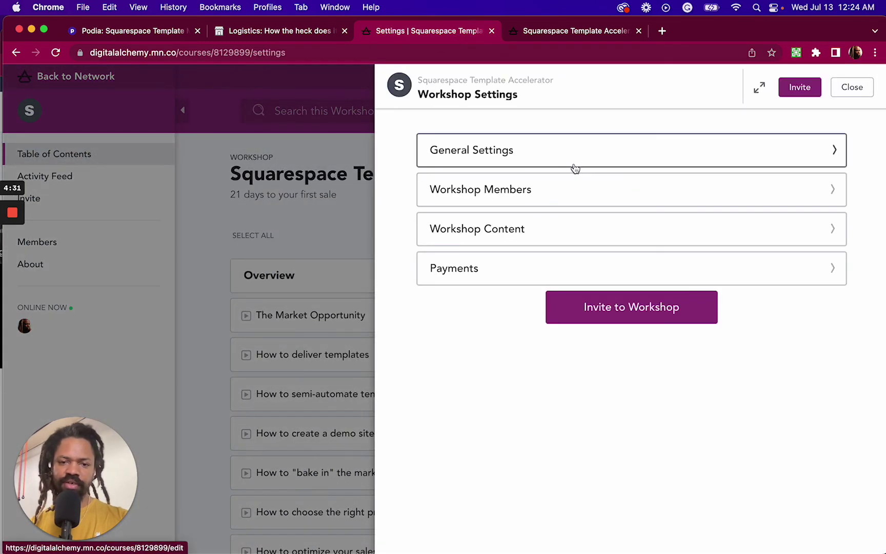
{"action": "left_click", "coordinate": [551, 149]}
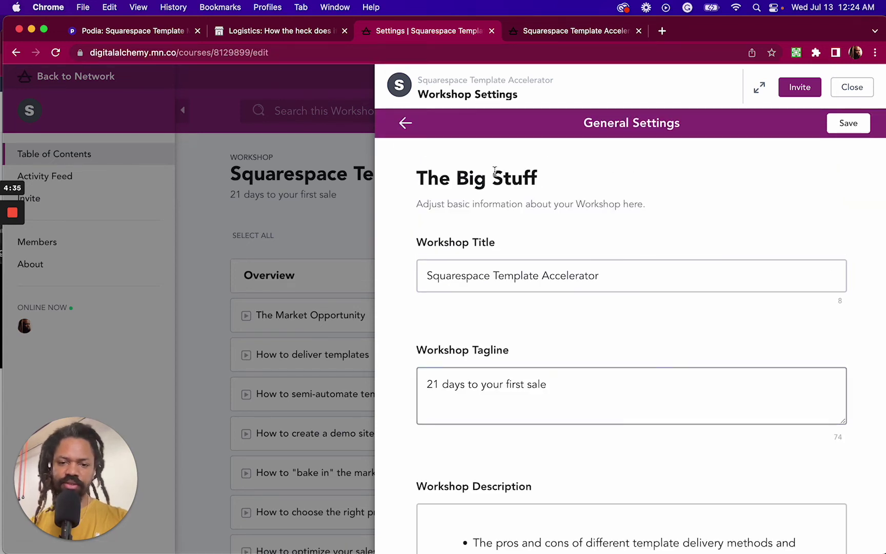
{"action": "left_click", "coordinate": [405, 122]}
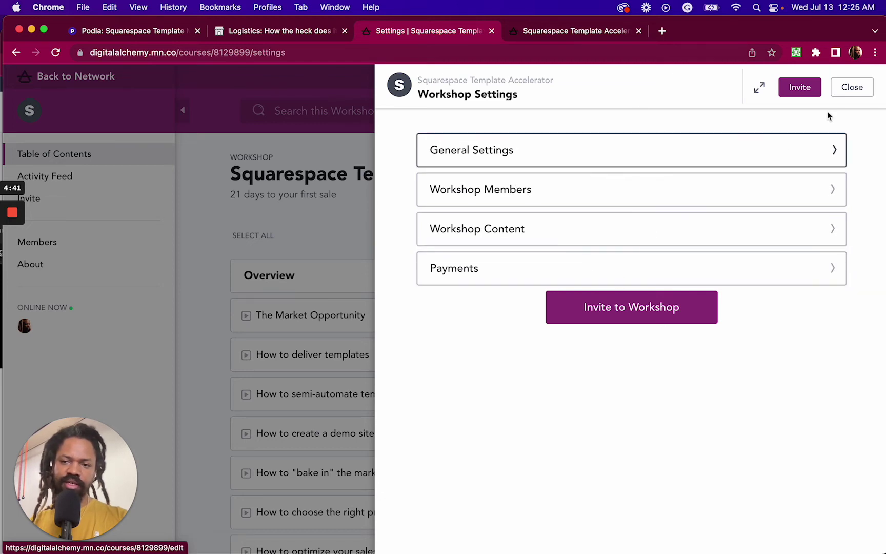
{"action": "left_click", "coordinate": [852, 89]}
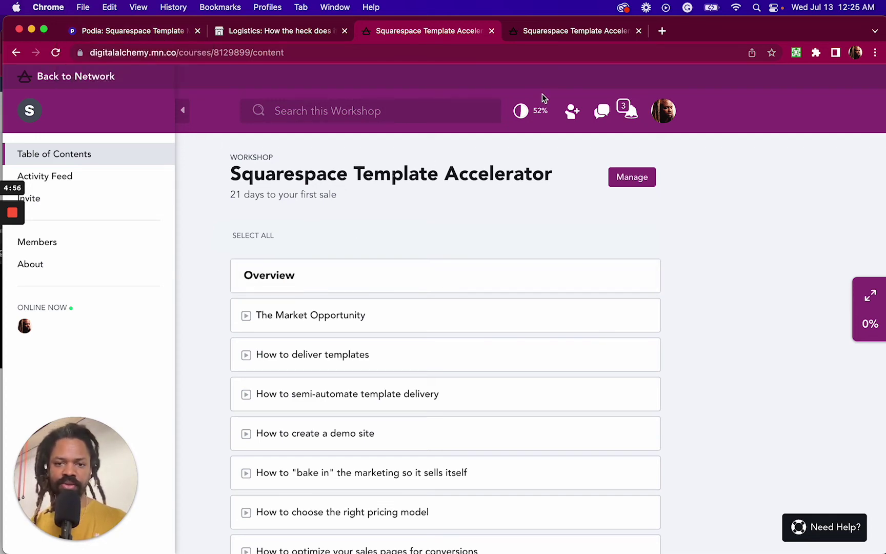
Open The Mighty Checklist for the network and examine its Learn, Launch and Engage tasks.
{"action": "left_click", "coordinate": [526, 114]}
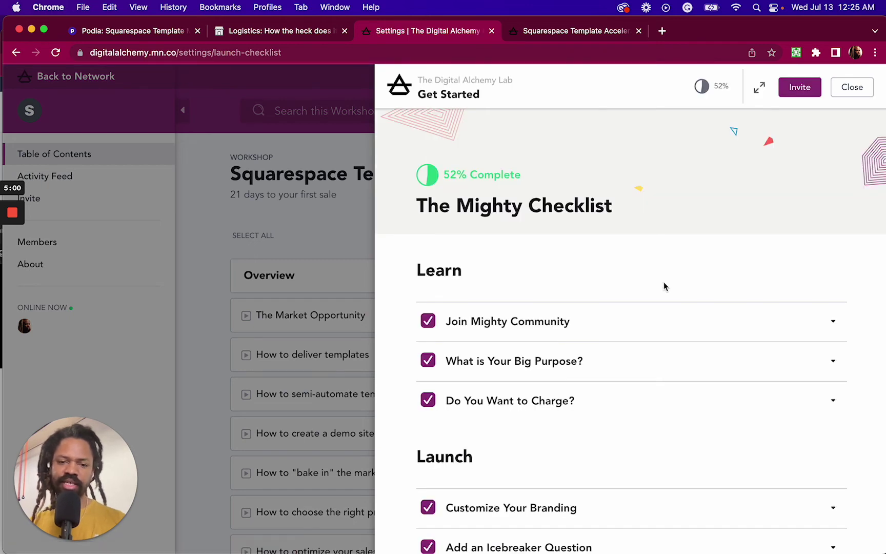
{"action": "scroll", "coordinate": [664, 283], "scroll_direction": "down", "scroll_amount": 6}
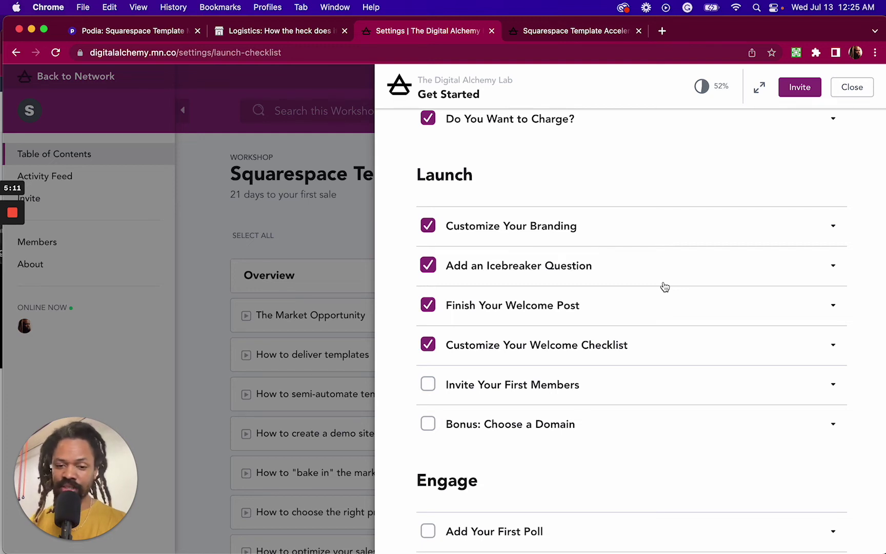
{"action": "scroll", "coordinate": [665, 286], "scroll_direction": "down", "scroll_amount": 3}
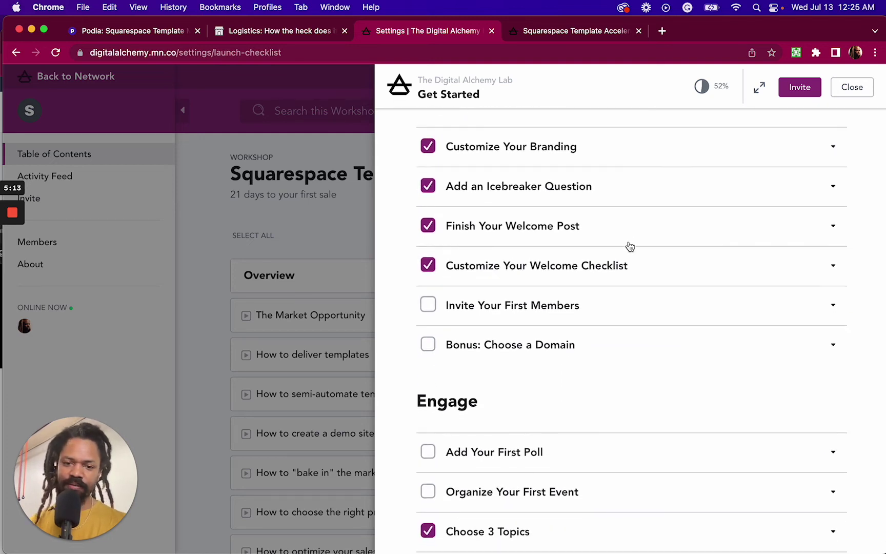
Open the welcome post from the checklist's "Finish Your Welcome Post" task and read through its sections.
{"action": "left_click", "coordinate": [630, 237]}
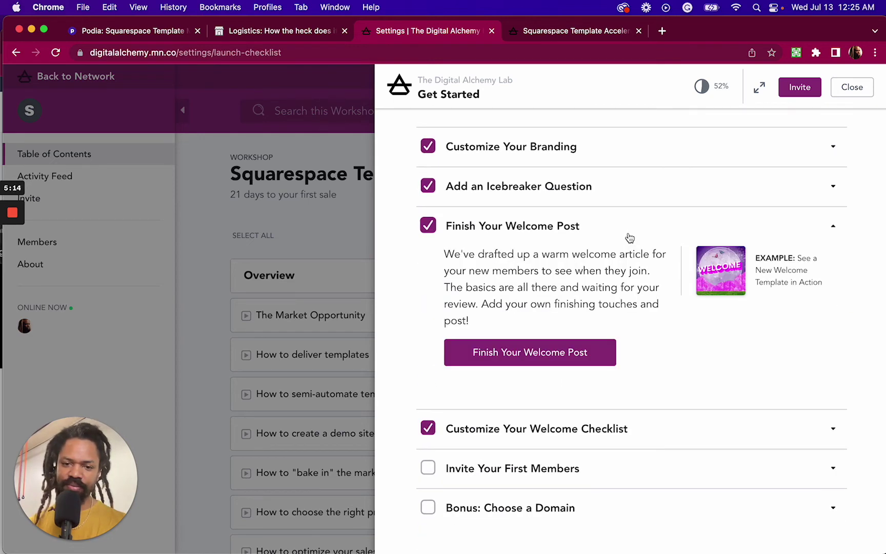
{"action": "left_click", "coordinate": [537, 354]}
{"action": "scroll", "coordinate": [537, 355], "scroll_direction": "down", "scroll_amount": 5}
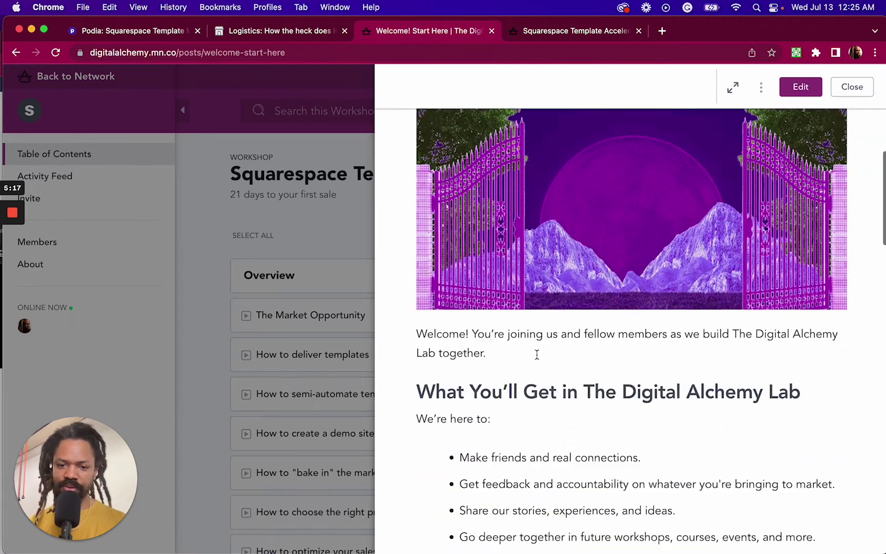
{"action": "scroll", "coordinate": [538, 355], "scroll_direction": "down", "scroll_amount": 2}
{"action": "scroll", "coordinate": [538, 354], "scroll_direction": "down", "scroll_amount": 2}
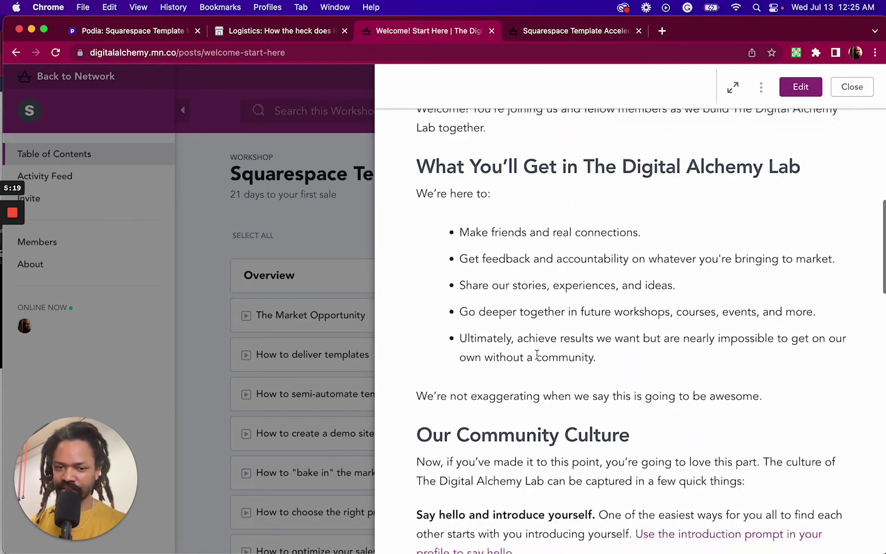
{"action": "scroll", "coordinate": [537, 354], "scroll_direction": "down", "scroll_amount": 5}
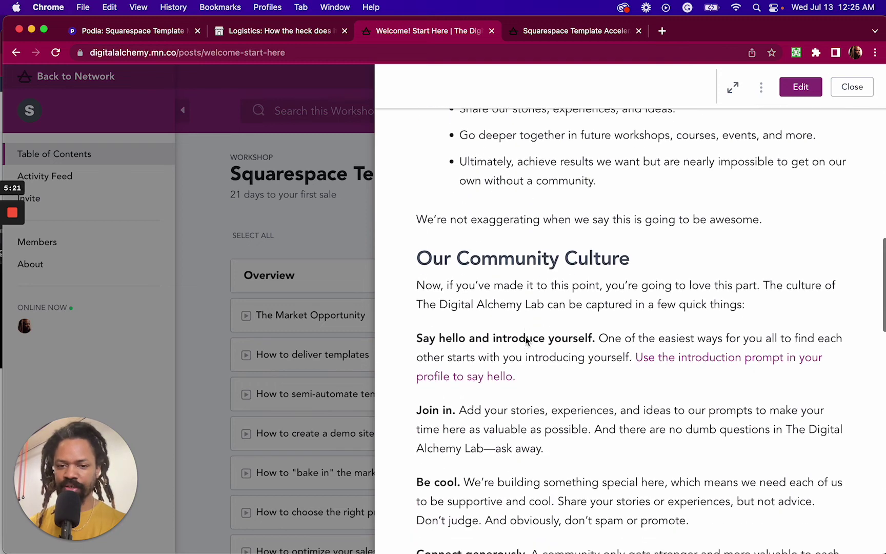
{"action": "scroll", "coordinate": [540, 368], "scroll_direction": "down", "scroll_amount": 9}
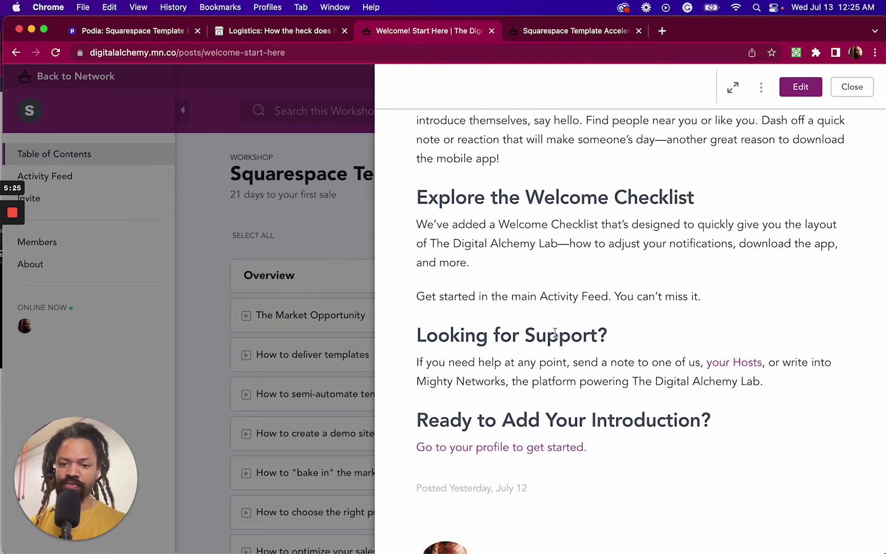
{"action": "scroll", "coordinate": [555, 332], "scroll_direction": "down", "scroll_amount": 1}
{"action": "scroll", "coordinate": [555, 332], "scroll_direction": "up", "scroll_amount": 6}
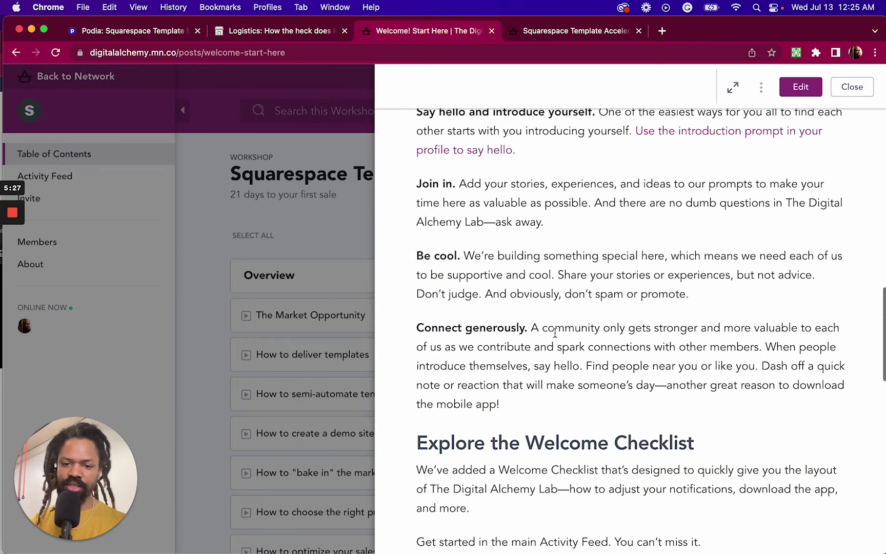
{"action": "scroll", "coordinate": [555, 333], "scroll_direction": "up", "scroll_amount": 7}
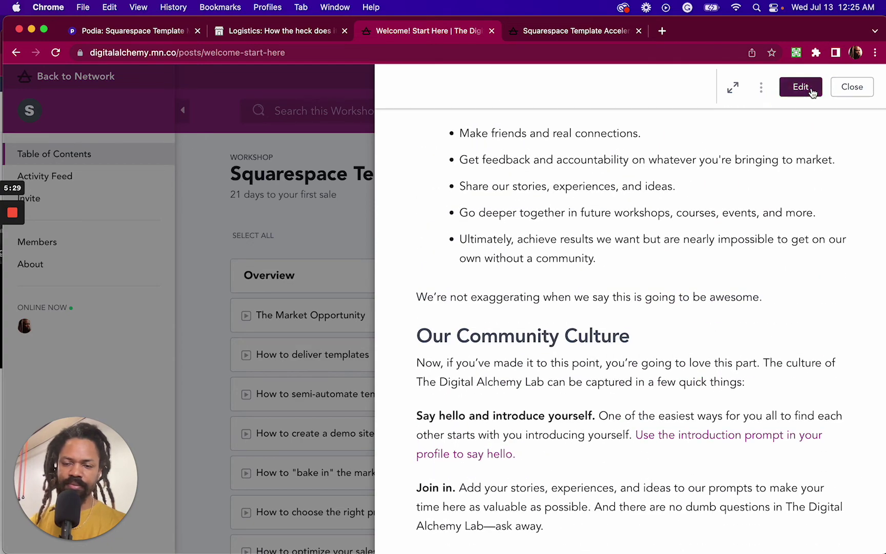
Open the "Welcome! Start Here" article for editing, save it without changes and return to the workshop's table of contents.
{"action": "left_click", "coordinate": [812, 89]}
{"action": "left_click", "coordinate": [850, 87]}
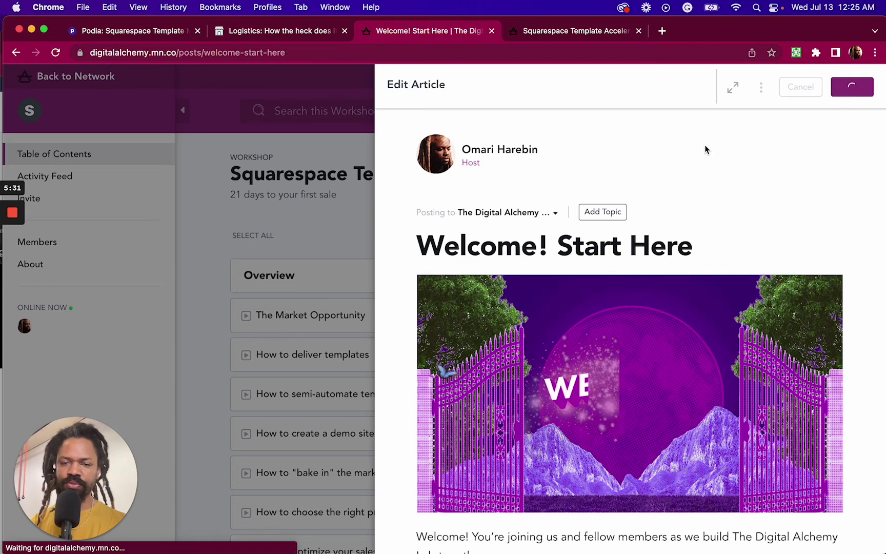
{"action": "left_click", "coordinate": [852, 88]}
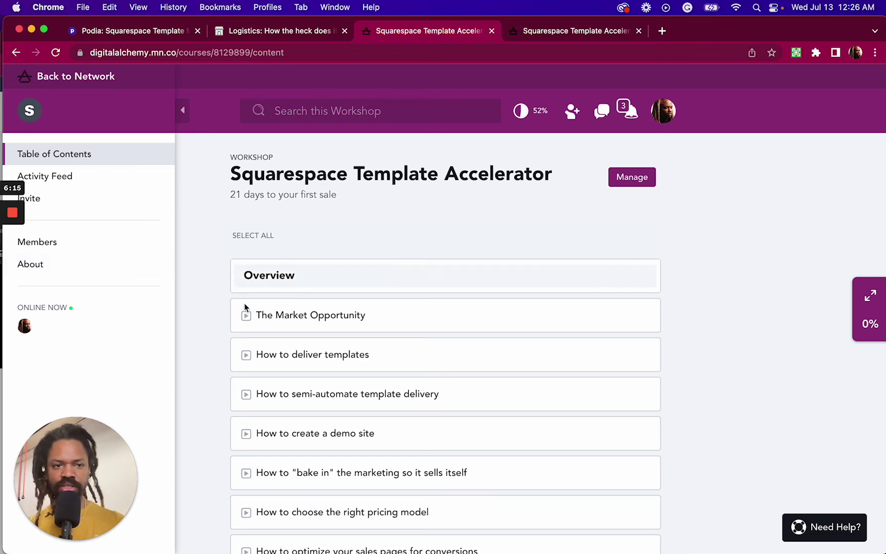
{"action": "scroll", "coordinate": [245, 303], "scroll_direction": "up", "scroll_amount": 2}
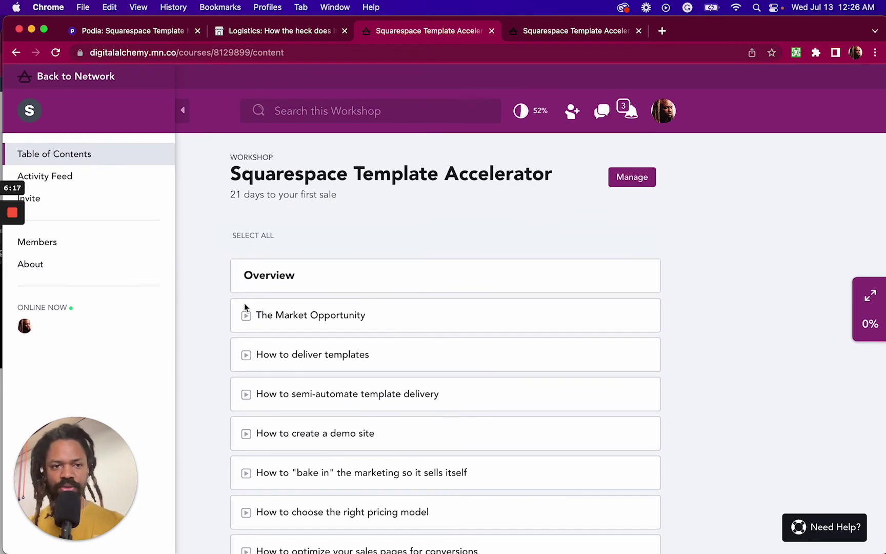